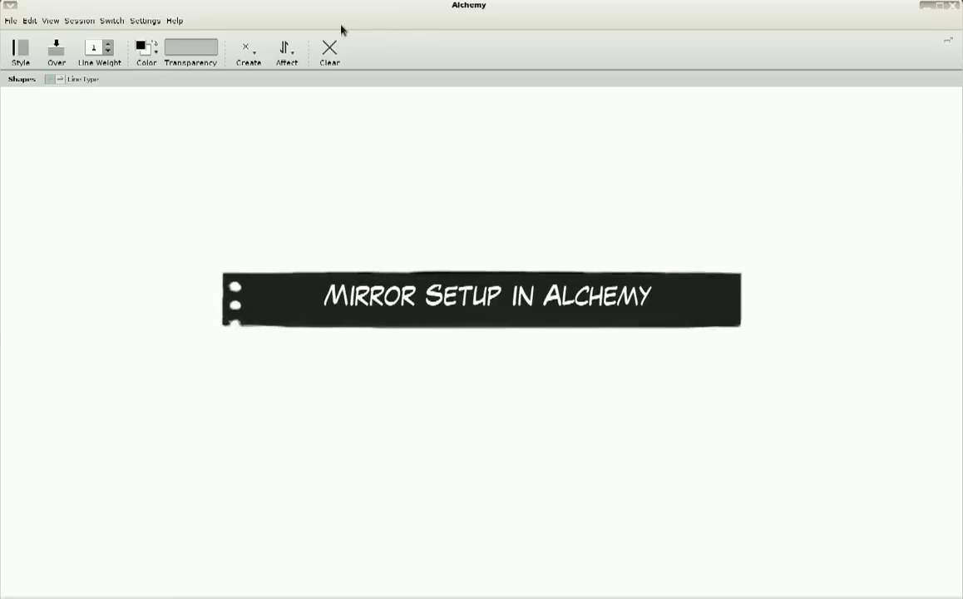
Adjust stroke transparency, switch to solid filled style, and turn on the Mirror effect
click(197, 53)
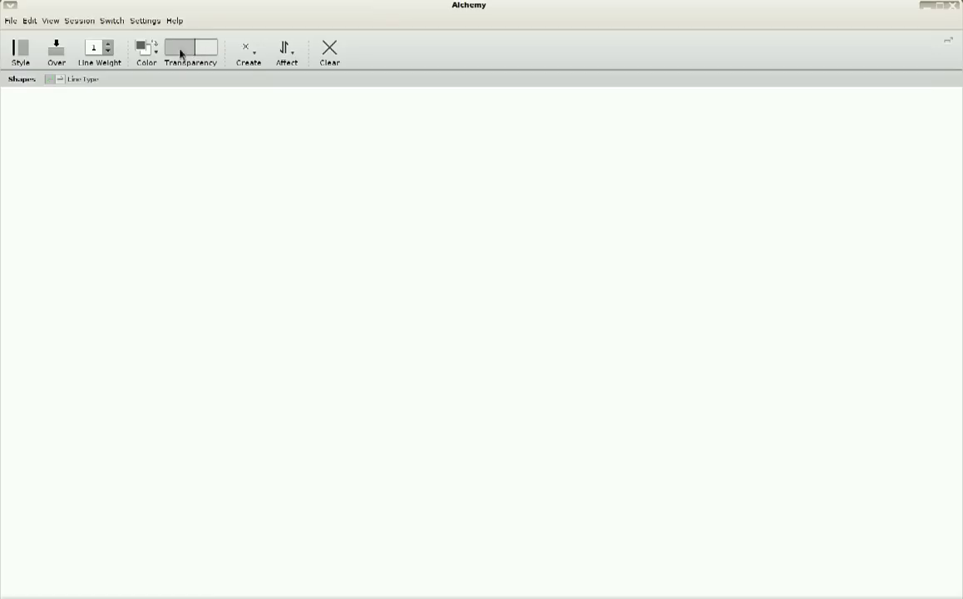
click(24, 54)
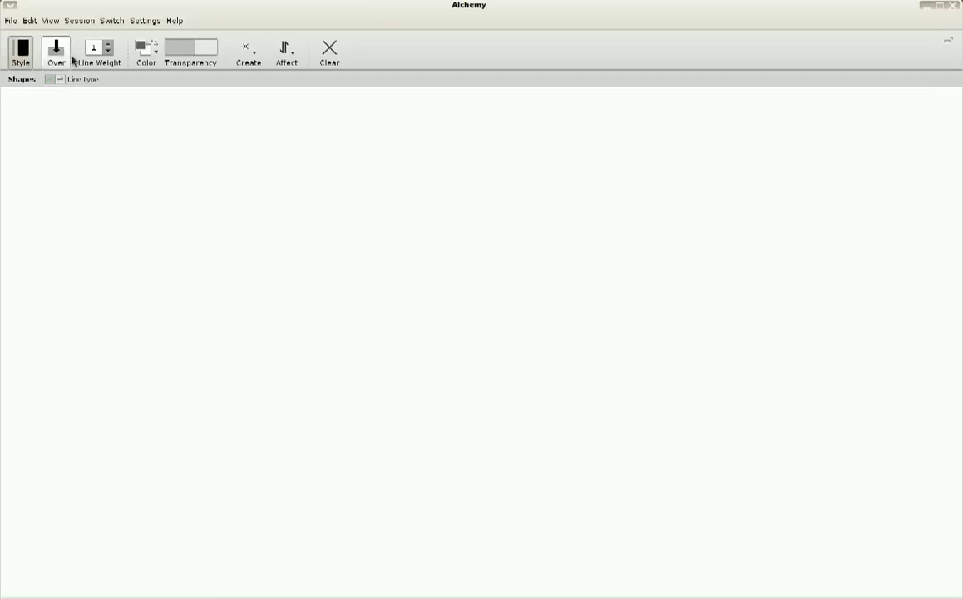
click(258, 55)
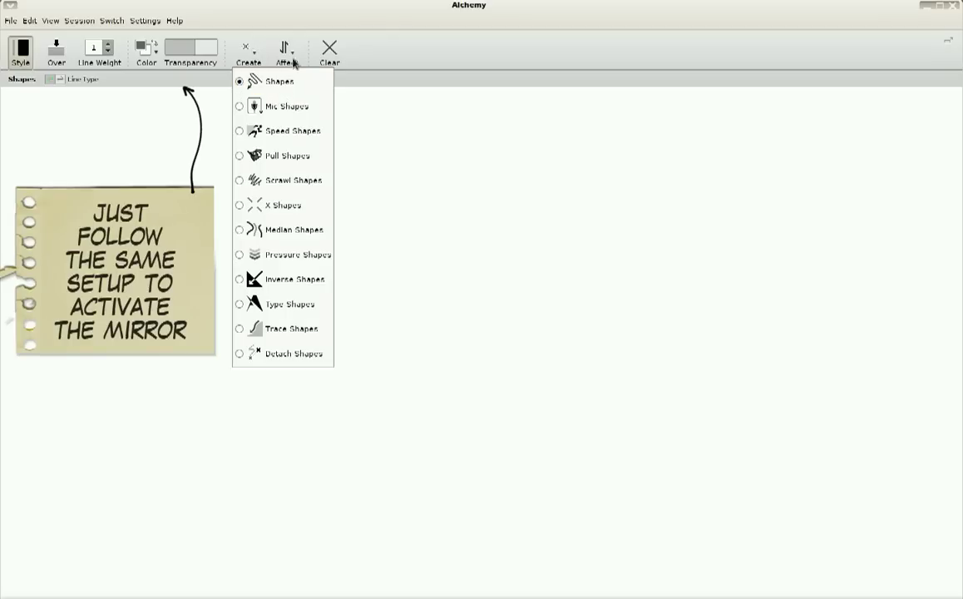
click(292, 54)
click(292, 54)
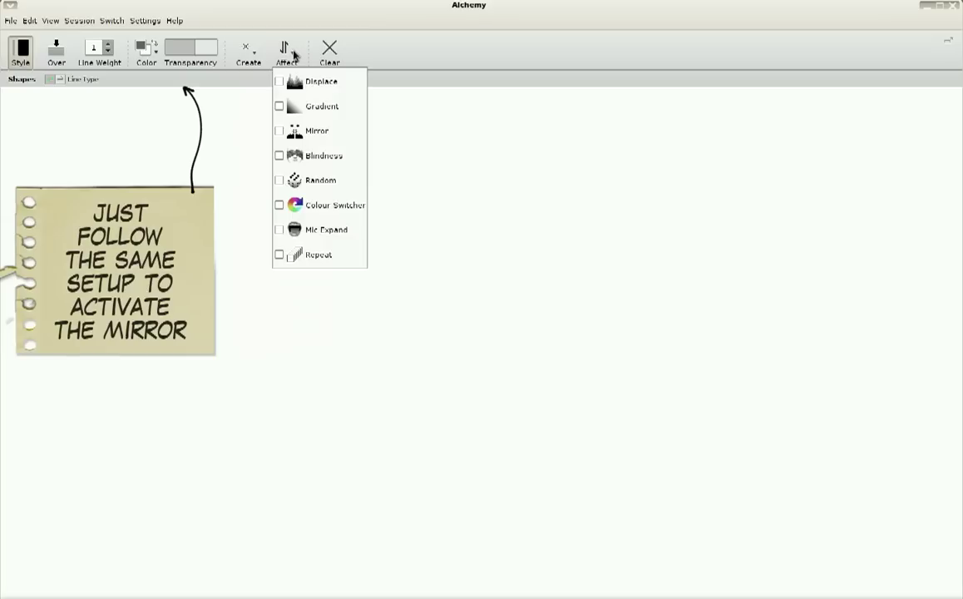
click(324, 131)
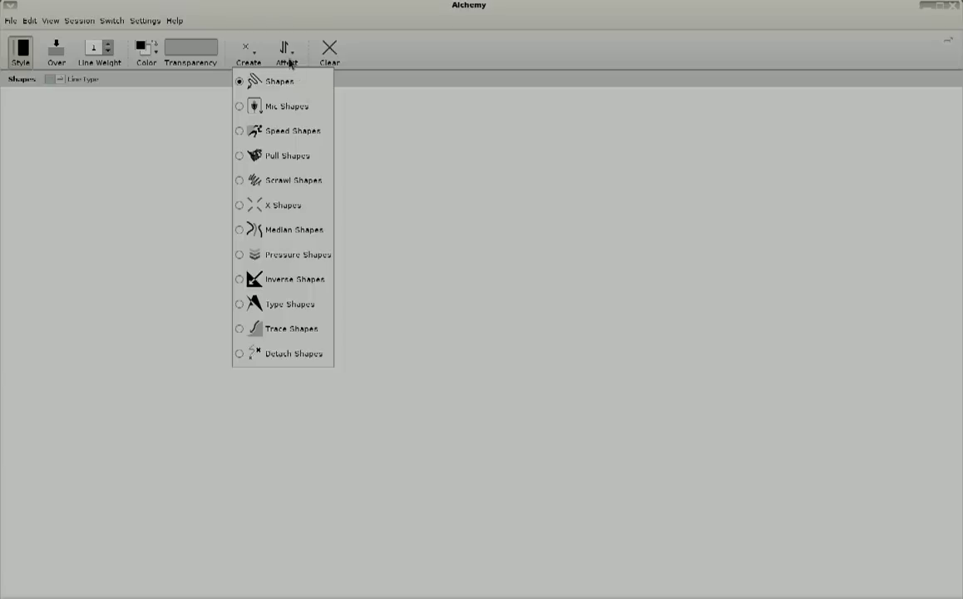
Enable Mirror and paint a mirrored robot silhouette at the top-left of the canvas
click(294, 58)
click(308, 133)
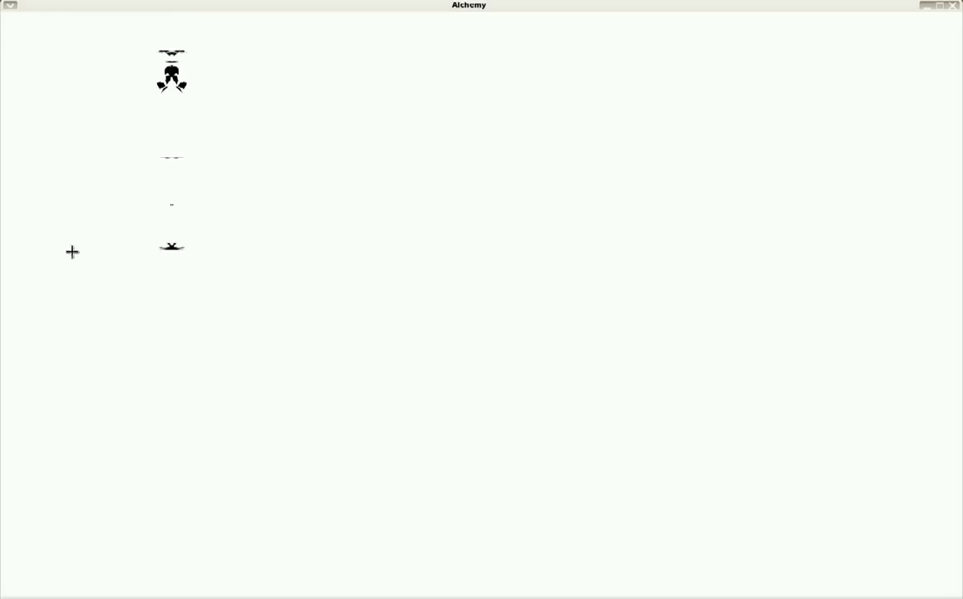
mouse_move(216, 75)
mouse_down()
mouse_move(189, 91)
mouse_move(173, 47)
mouse_move(103, 257)
mouse_move(154, 171)
mouse_up()
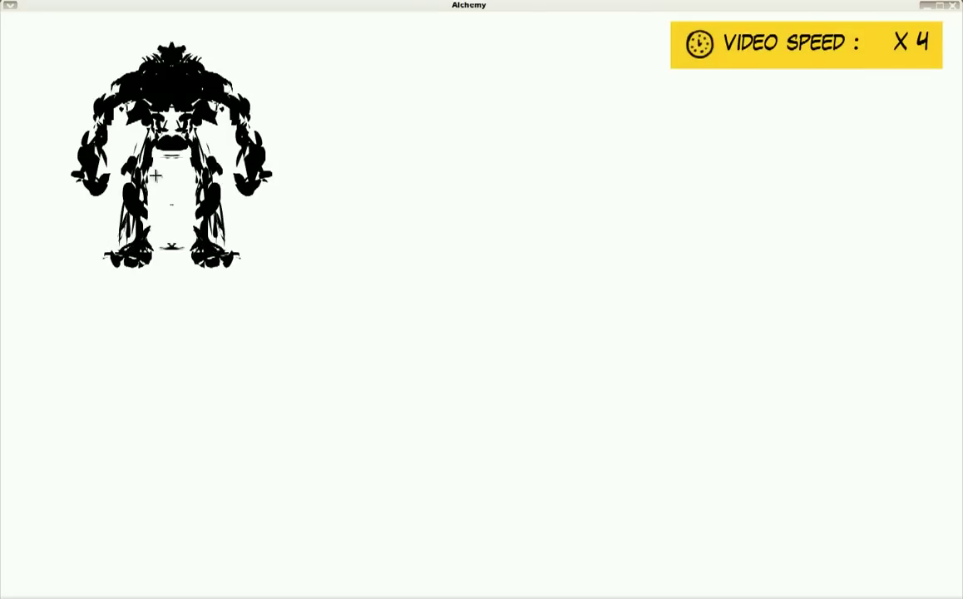
Dismiss the Keyboard Shortcuts dialog and fill in the robot's shoulders, torso and legs
click(145, 20)
click(179, 52)
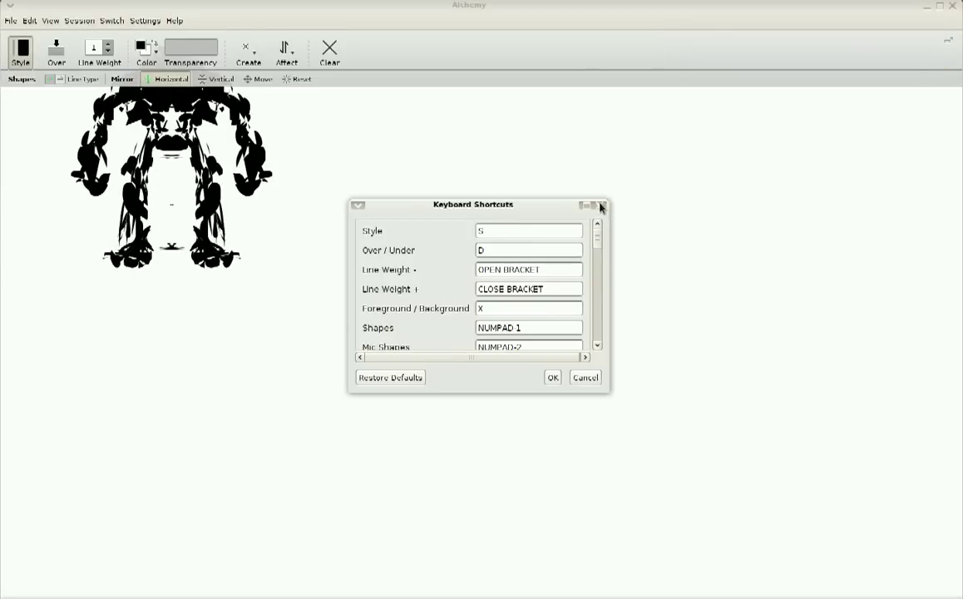
click(601, 204)
mouse_move(139, 73)
mouse_down()
mouse_move(131, 190)
mouse_move(144, 133)
mouse_up()
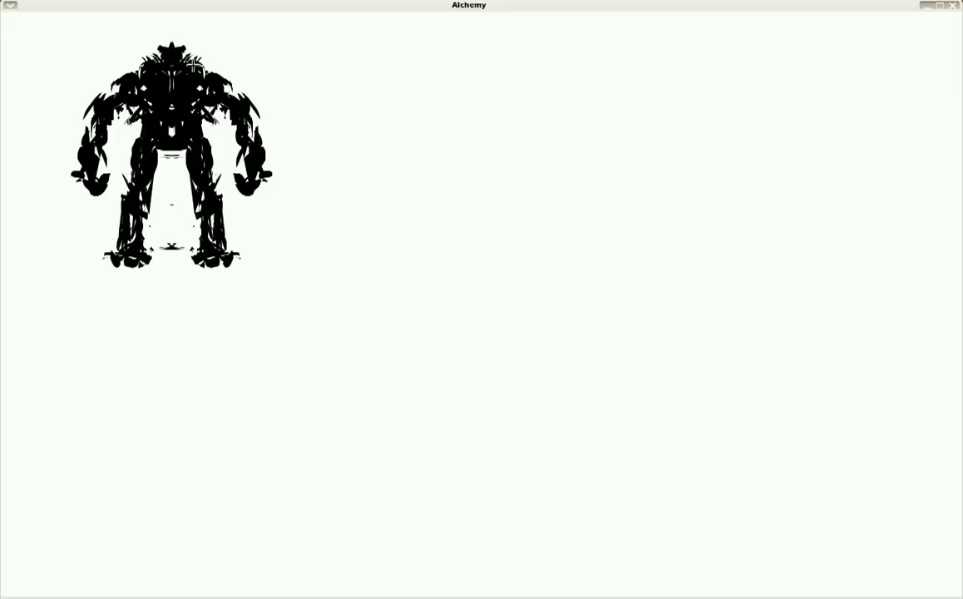
mouse_move(156, 152)
mouse_down()
mouse_move(133, 181)
mouse_move(123, 227)
mouse_up()
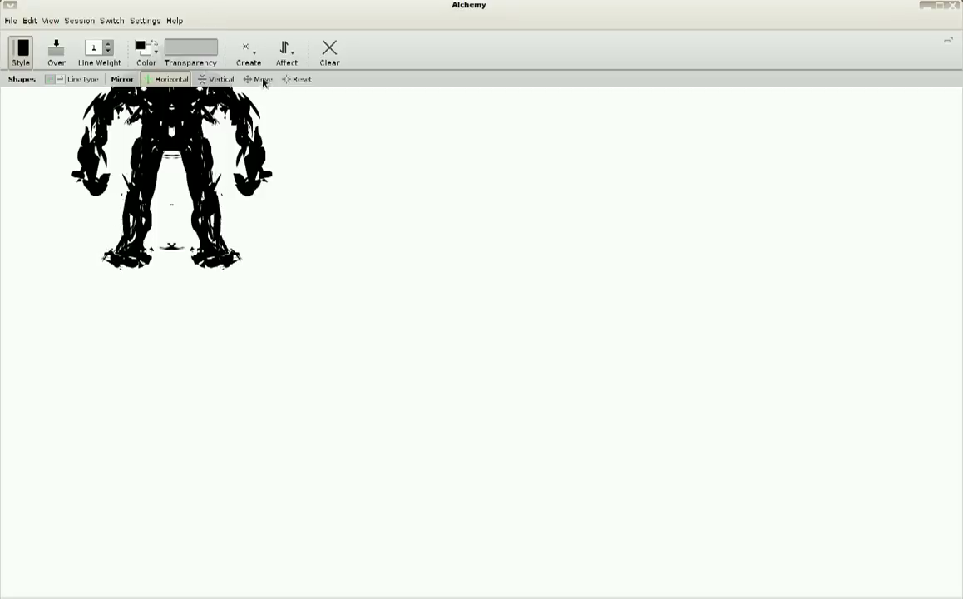
Start three new mirrored creatures at top centre, top right and lower left
mouse_move(449, 54)
mouse_down()
mouse_move(433, 89)
mouse_move(506, 95)
mouse_move(403, 175)
mouse_move(398, 226)
mouse_move(427, 142)
mouse_up()
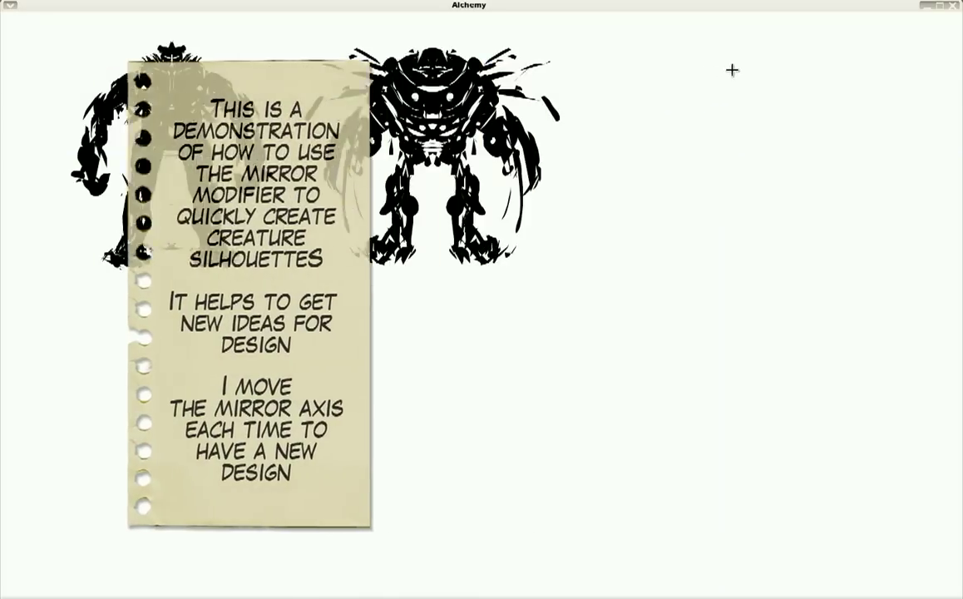
mouse_move(723, 66)
mouse_down()
mouse_move(713, 60)
mouse_move(670, 291)
mouse_move(682, 208)
mouse_move(703, 174)
mouse_up()
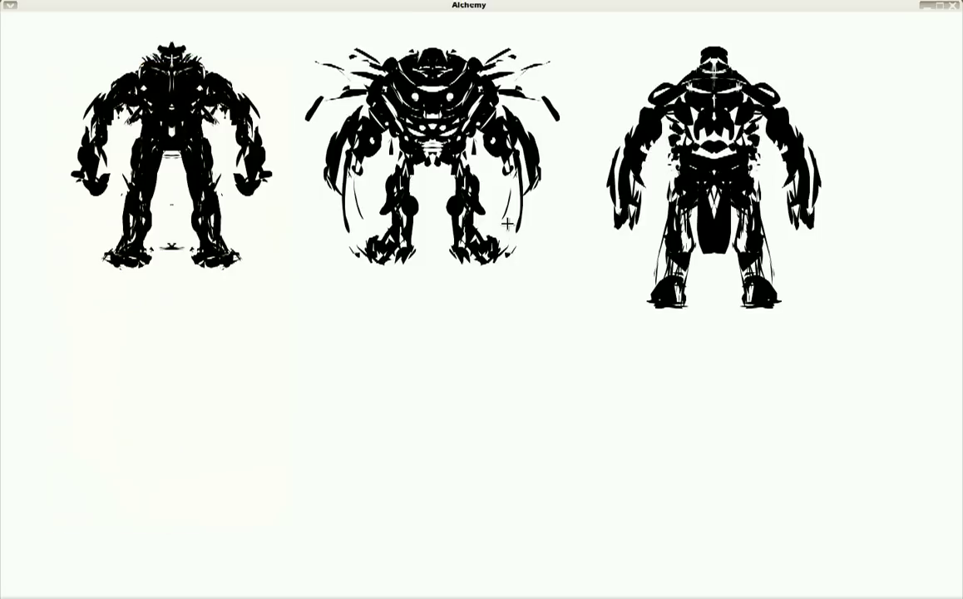
mouse_move(171, 345)
mouse_down()
mouse_move(177, 353)
mouse_move(133, 414)
mouse_move(114, 547)
mouse_up()
Give the lower-left figure shoulder spikes, longer arms, legs and white-carved torso details
mouse_move(140, 337)
mouse_down()
mouse_move(171, 346)
mouse_move(133, 383)
mouse_move(91, 366)
mouse_move(127, 368)
mouse_move(167, 314)
mouse_up()
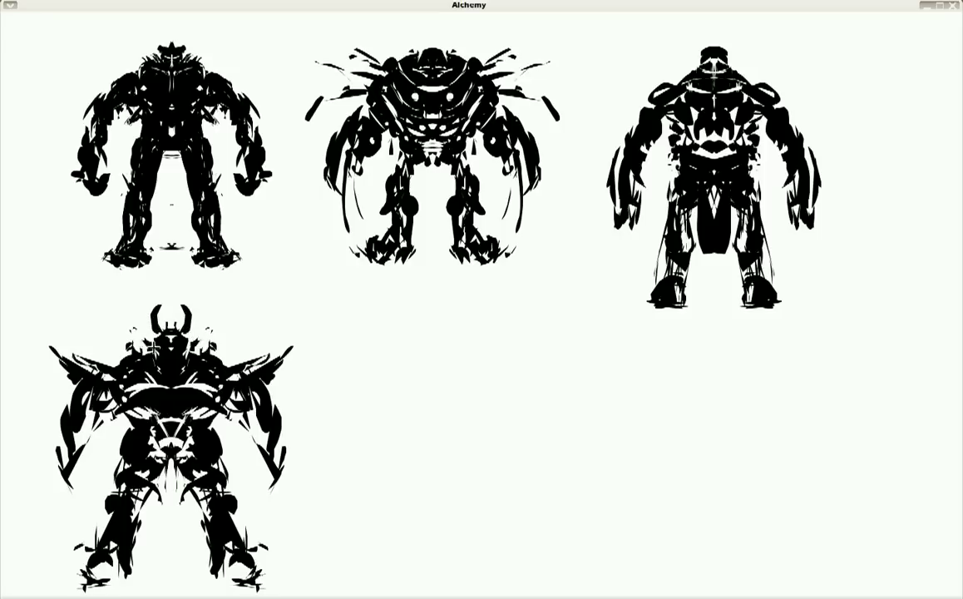
mouse_move(169, 366)
mouse_down()
mouse_move(259, 320)
mouse_move(254, 465)
mouse_move(247, 434)
mouse_move(250, 447)
mouse_up()
mouse_move(121, 383)
mouse_down()
mouse_move(117, 520)
mouse_move(97, 581)
mouse_move(87, 512)
mouse_up()
mouse_move(125, 433)
mouse_down()
mouse_move(114, 456)
mouse_move(143, 445)
mouse_move(137, 480)
mouse_up()
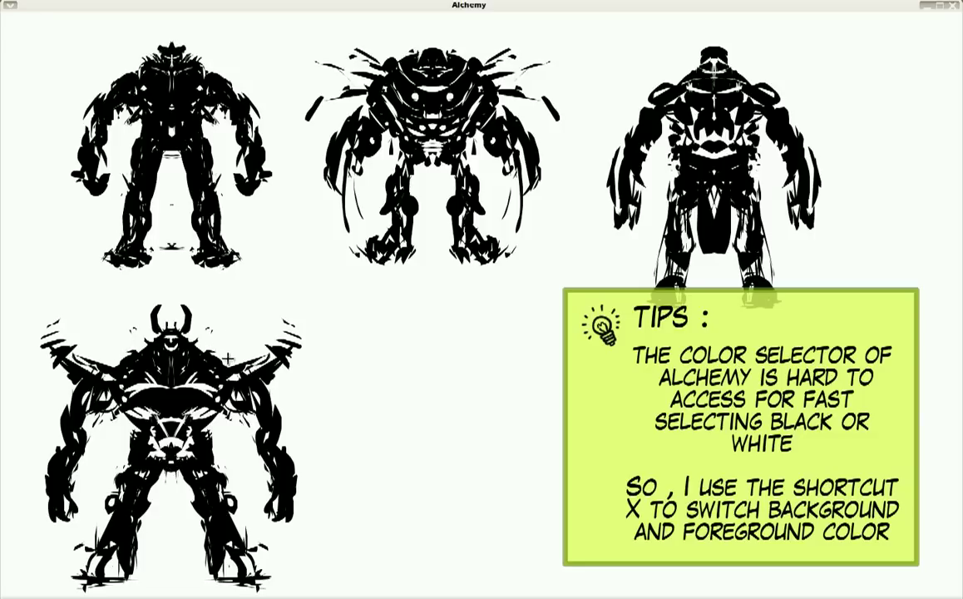
Reshape the lower-left robot's shoulder spikes, trimming them with white strokes
drag(227, 358, 204, 324)
drag(191, 395, 198, 323)
key(x)
mouse_move(50, 312)
mouse_down()
mouse_move(76, 350)
mouse_move(75, 287)
mouse_up()
key(x)
Spread wings from the robot's shoulders and thicken the wing tops and chest
drag(108, 324, 50, 274)
drag(73, 358, 30, 291)
drag(49, 370, 13, 297)
mouse_move(39, 336)
mouse_down()
mouse_move(10, 398)
mouse_move(63, 274)
mouse_up()
mouse_move(104, 370)
mouse_down()
mouse_move(96, 403)
mouse_move(158, 411)
mouse_move(154, 386)
mouse_up()
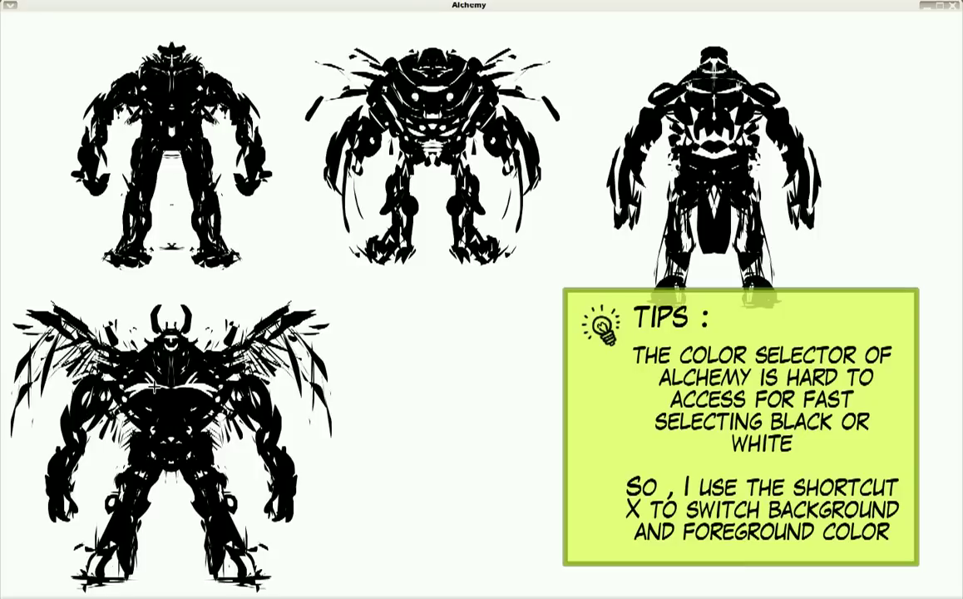
Carve a white chest oval and add chains along the arms and spikes on the wings
drag(160, 445, 167, 420)
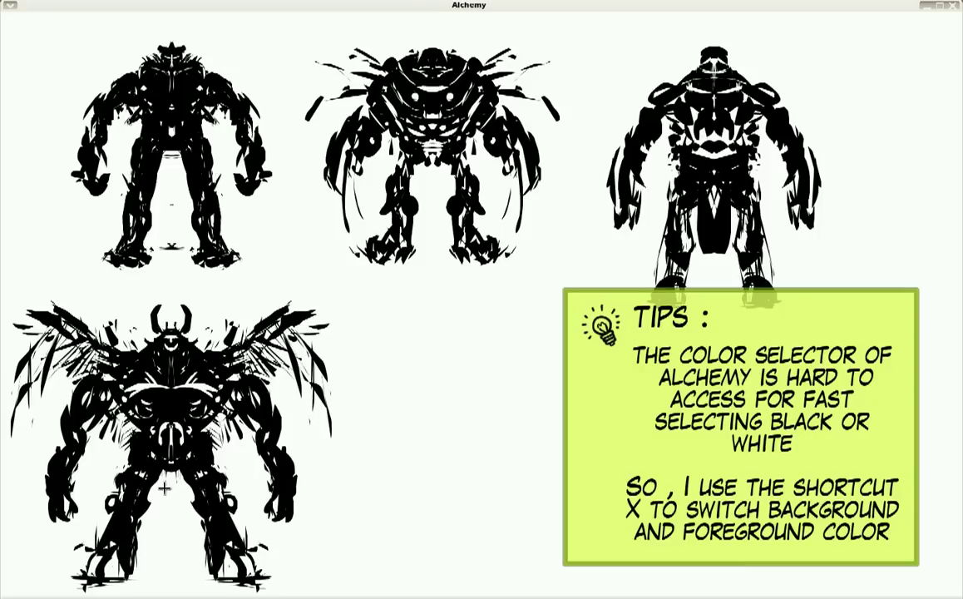
drag(107, 408, 104, 428)
drag(250, 419, 274, 395)
drag(283, 325, 303, 281)
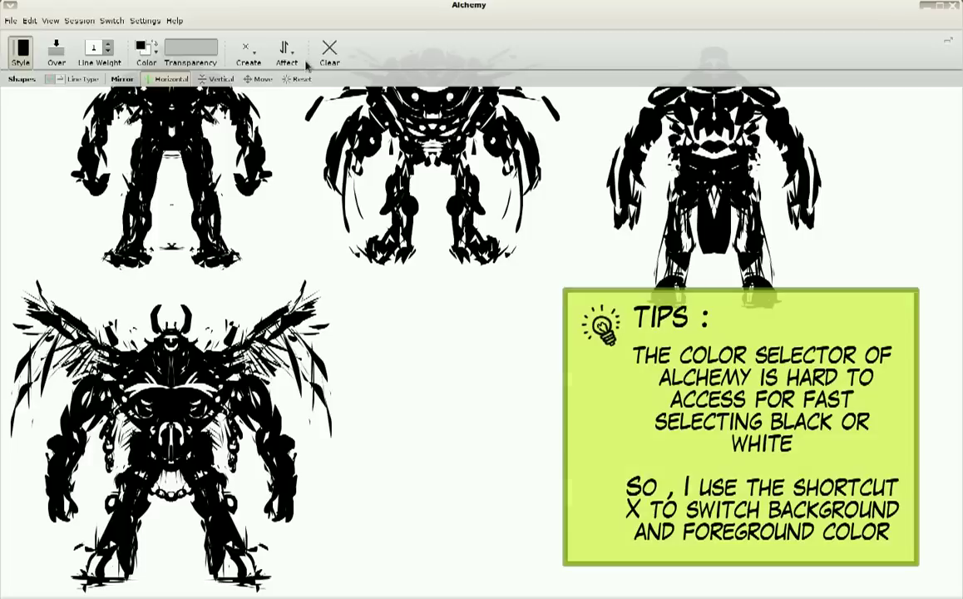
Start a mirrored clawed creature at bottom centre with long curving limbs
mouse_move(439, 349)
mouse_down()
mouse_move(493, 345)
mouse_move(424, 337)
mouse_move(462, 412)
mouse_up()
mouse_move(449, 316)
mouse_down()
mouse_move(391, 333)
mouse_move(341, 461)
mouse_move(374, 503)
mouse_up()
mouse_move(400, 374)
mouse_down()
mouse_move(366, 490)
mouse_move(391, 374)
mouse_move(408, 412)
mouse_up()
drag(332, 470, 354, 515)
mouse_move(391, 408)
mouse_down()
mouse_move(440, 477)
mouse_move(453, 416)
mouse_move(464, 523)
mouse_up()
mouse_move(474, 350)
mouse_down()
mouse_move(413, 391)
mouse_move(384, 347)
mouse_up()
Add the creature's eye rings, fanged mouth, arm spikes and extended legs and feet
mouse_move(407, 384)
mouse_down()
mouse_move(431, 409)
mouse_move(396, 348)
mouse_move(387, 426)
mouse_move(409, 395)
mouse_move(391, 458)
mouse_up()
drag(383, 466, 370, 509)
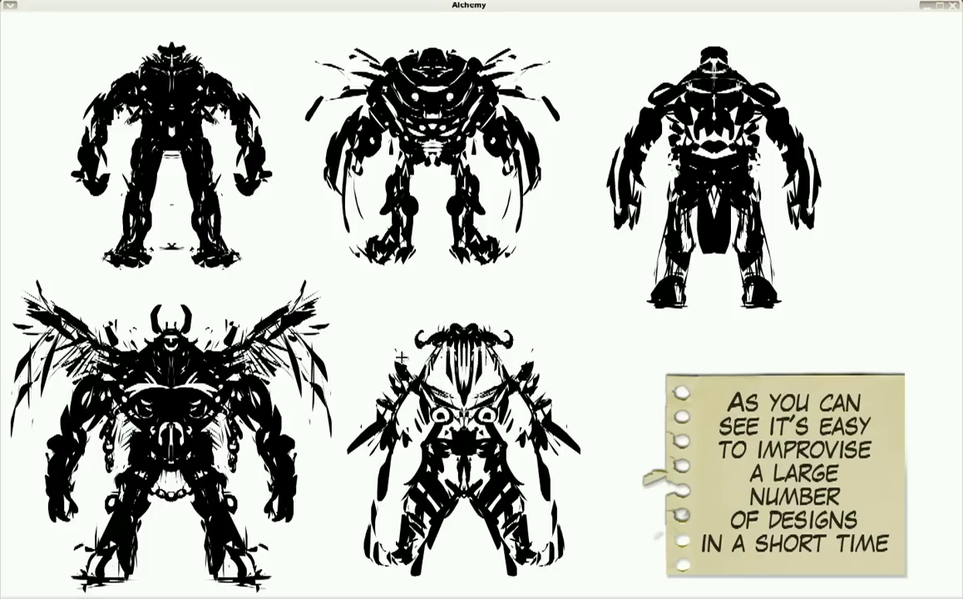
drag(368, 404, 391, 372)
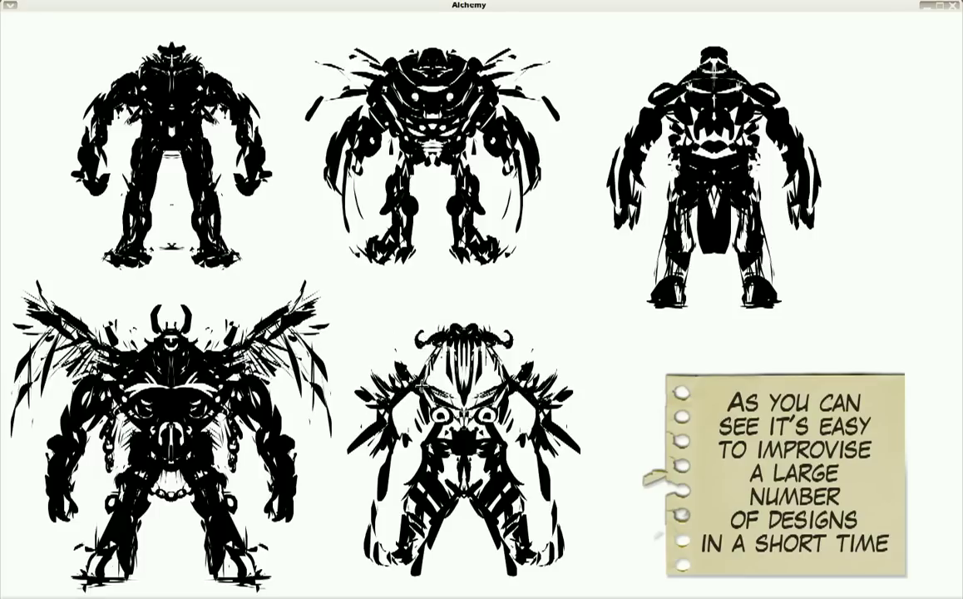
drag(374, 416, 386, 467)
mouse_move(354, 387)
mouse_down()
mouse_move(345, 454)
mouse_move(391, 376)
mouse_move(416, 399)
mouse_move(388, 428)
mouse_up()
drag(328, 491, 312, 519)
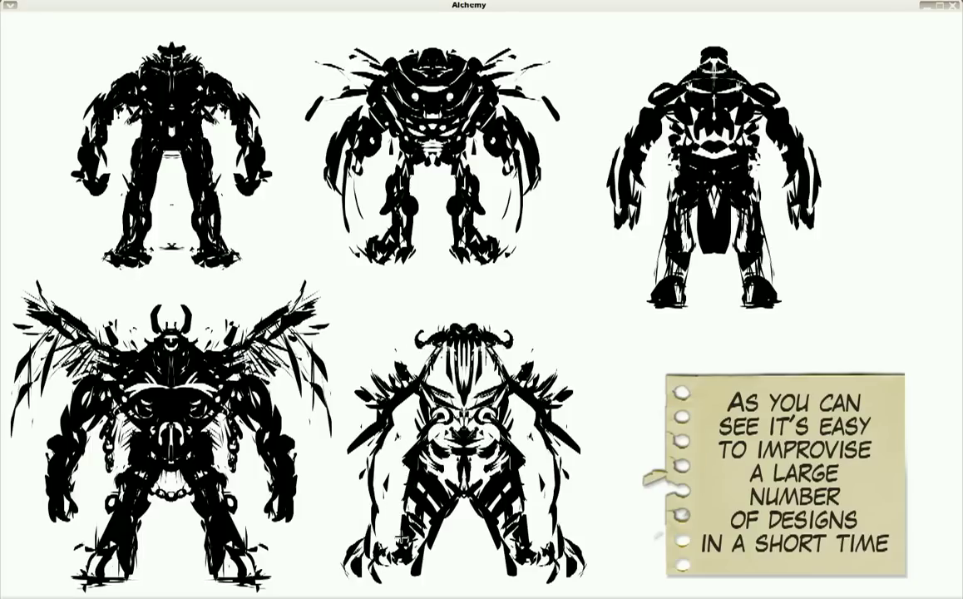
drag(370, 482, 411, 591)
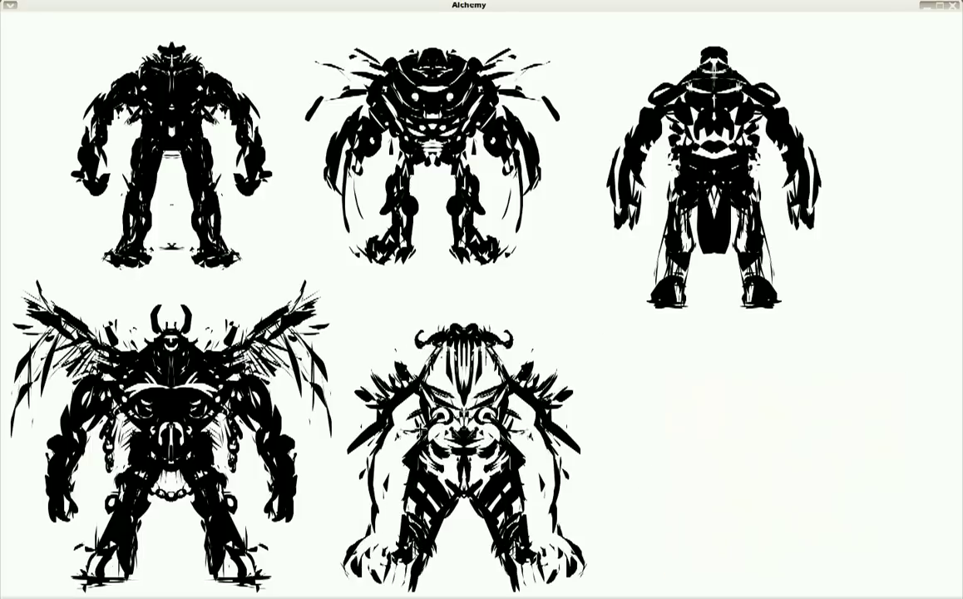
Add thin detail strokes to the clawed creature, then sketch a V guide at bottom right
drag(357, 391, 412, 460)
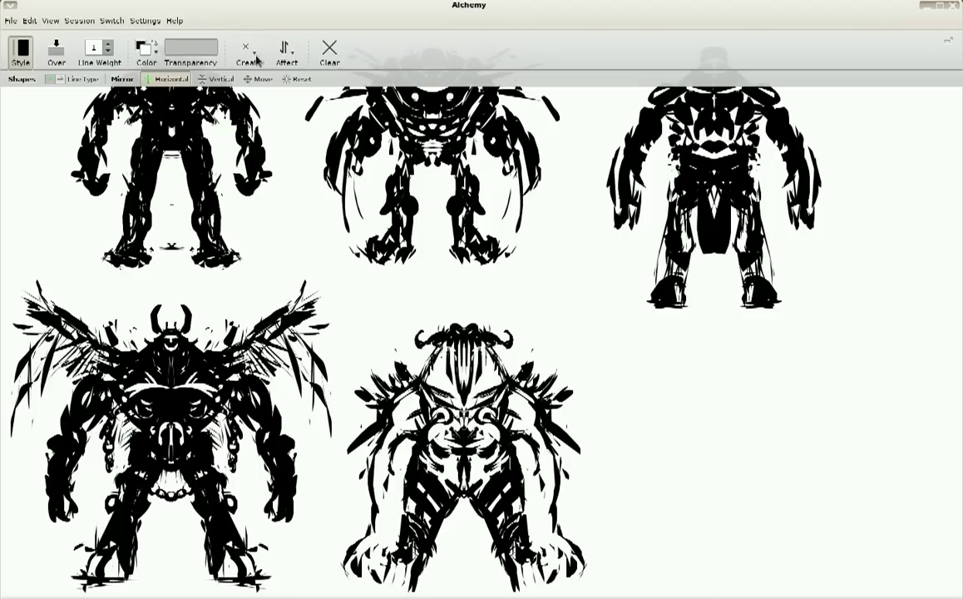
mouse_move(732, 407)
mouse_down()
mouse_move(787, 377)
mouse_move(706, 575)
mouse_up()
drag(636, 383, 723, 477)
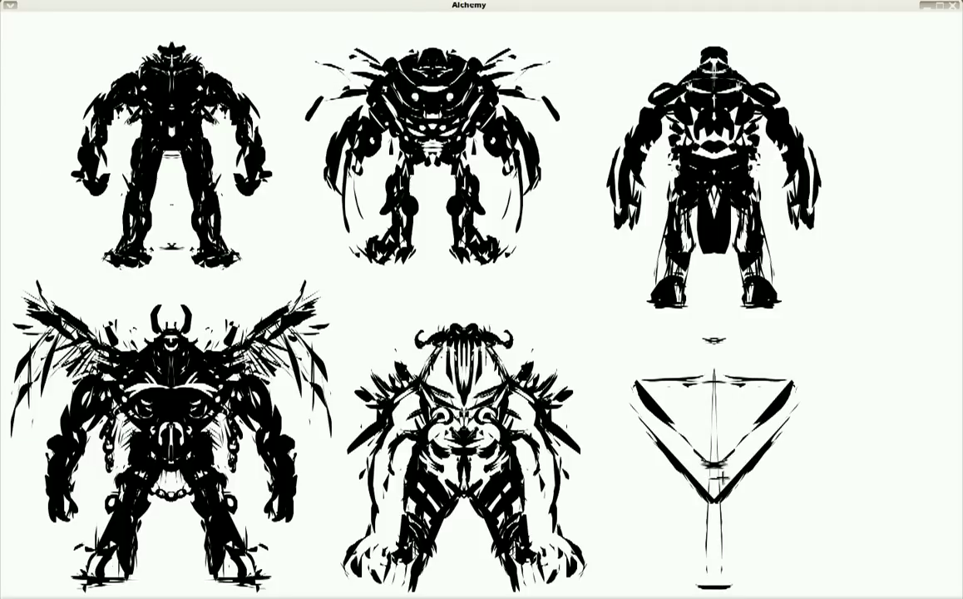
Build the new figure's head, arms, torso and legs over the V, bulking up the chest
mouse_move(709, 341)
mouse_down()
mouse_move(705, 376)
mouse_move(574, 390)
mouse_move(557, 483)
mouse_up()
mouse_move(633, 391)
mouse_down()
mouse_move(687, 504)
mouse_move(674, 574)
mouse_up()
drag(640, 399, 714, 433)
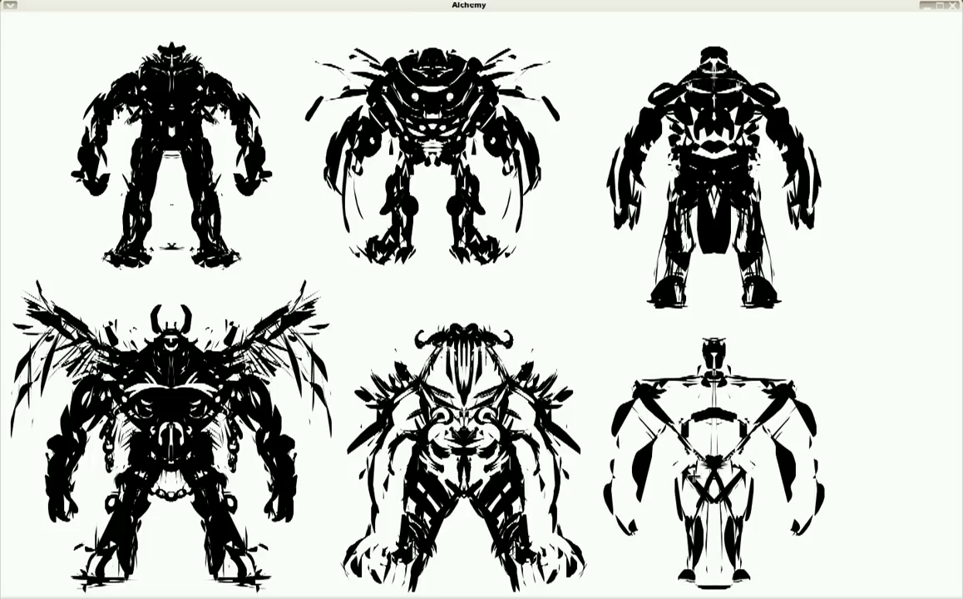
drag(599, 358, 649, 391)
drag(641, 316, 682, 353)
drag(607, 332, 707, 341)
mouse_move(607, 357)
mouse_down()
mouse_move(766, 412)
mouse_move(727, 445)
mouse_up()
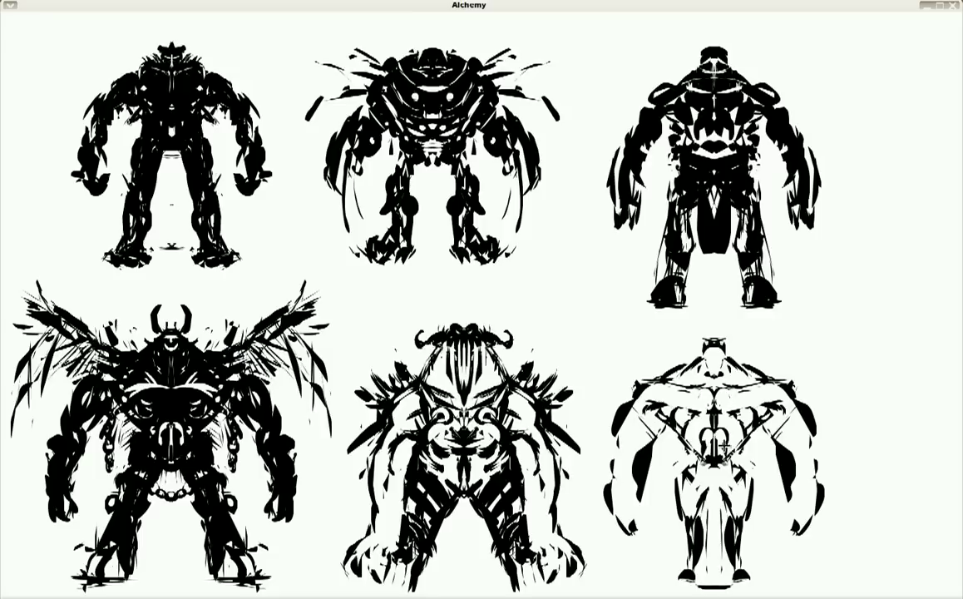
Give the figure bulkier arms, shoulder spikes, a spiky crest and arm stripes
mouse_move(656, 412)
mouse_down()
mouse_move(632, 391)
mouse_move(619, 402)
mouse_move(631, 498)
mouse_move(694, 465)
mouse_move(703, 574)
mouse_up()
mouse_move(677, 370)
mouse_down()
mouse_move(717, 358)
mouse_move(712, 307)
mouse_up()
drag(657, 398, 622, 437)
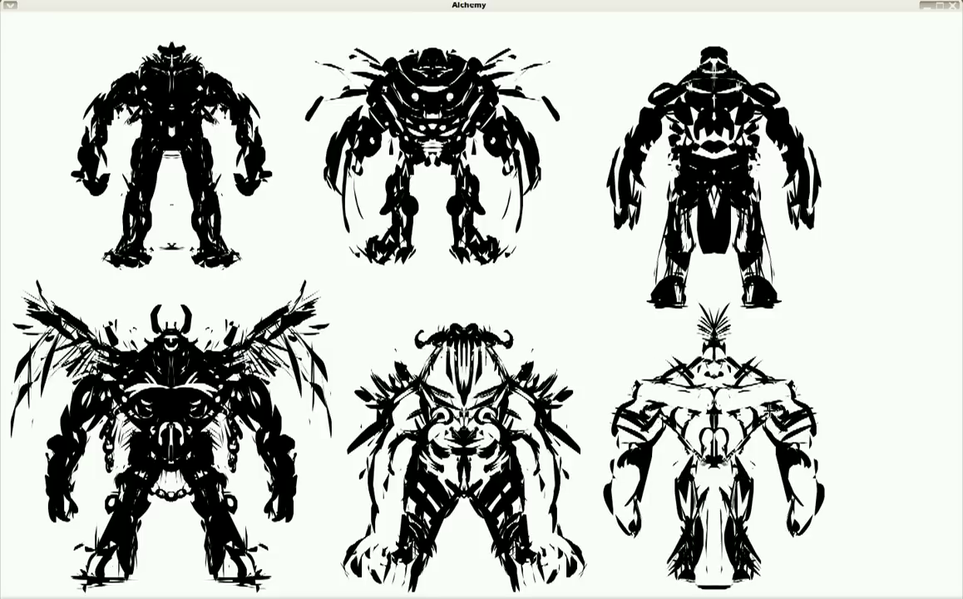
drag(630, 495, 642, 560)
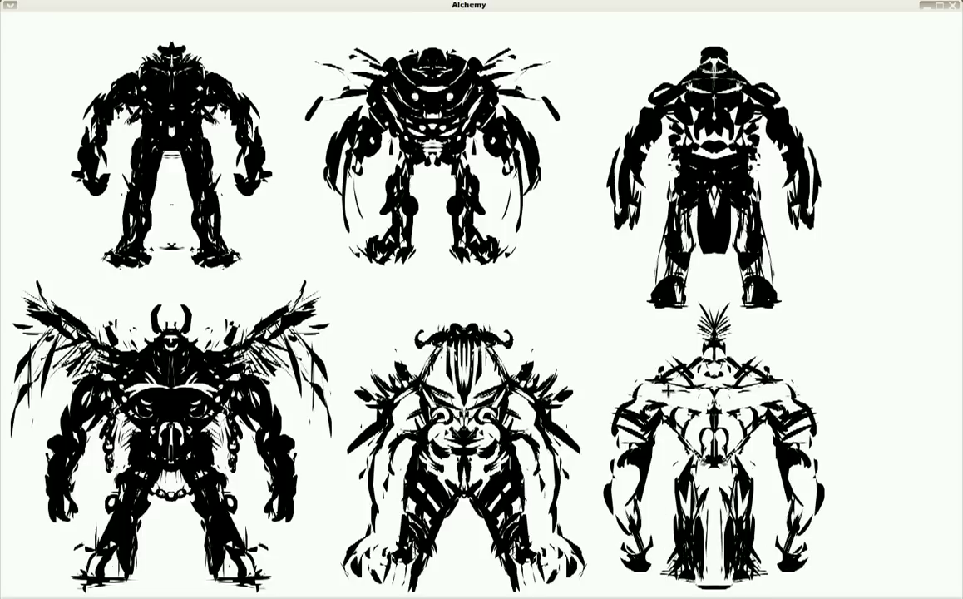
drag(668, 391, 710, 494)
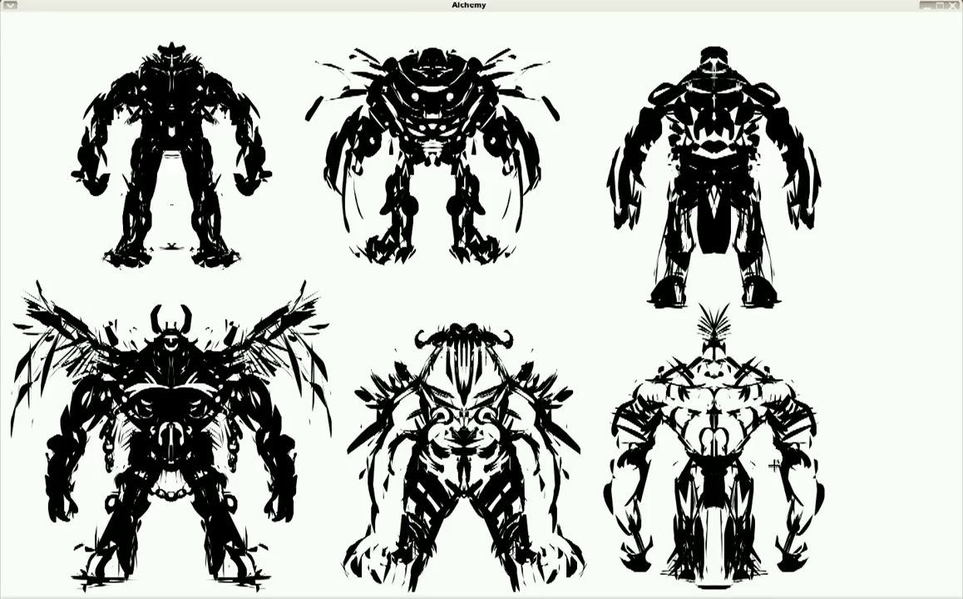
Turn off Mirror, set the painting colour to red, and paint red eyes on the figures
click(286, 48)
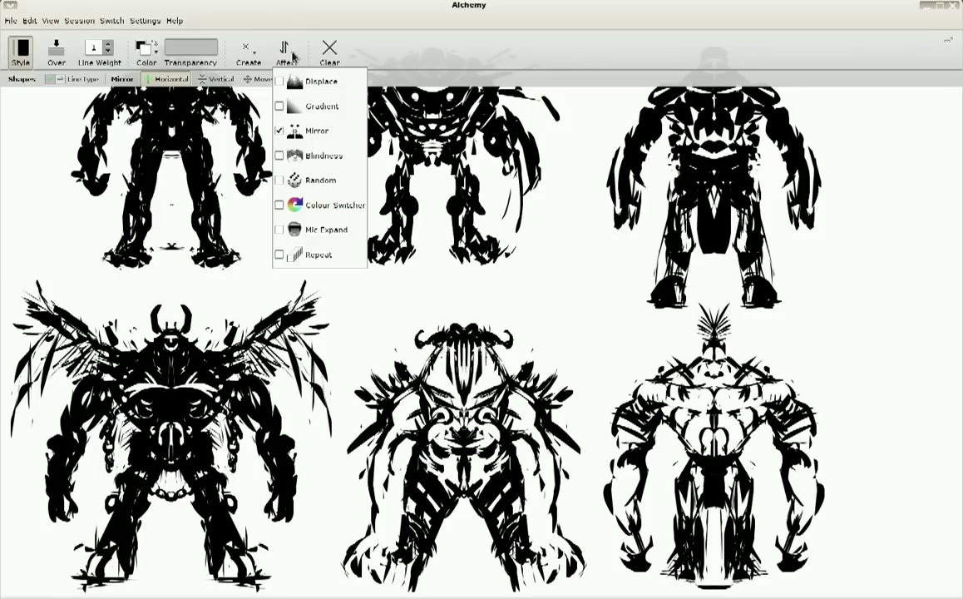
click(279, 133)
click(141, 50)
click(144, 78)
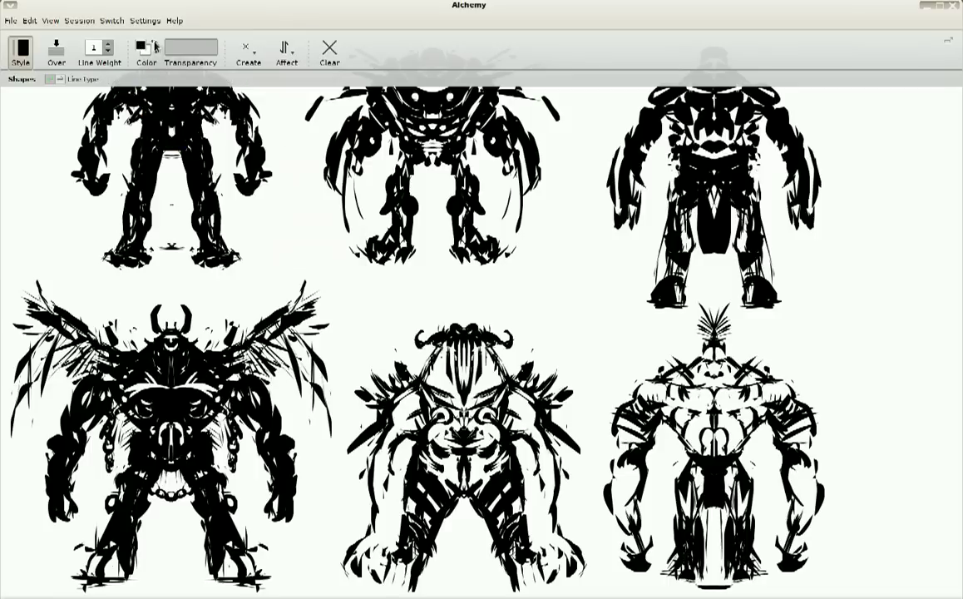
click(146, 52)
click(147, 116)
click(141, 48)
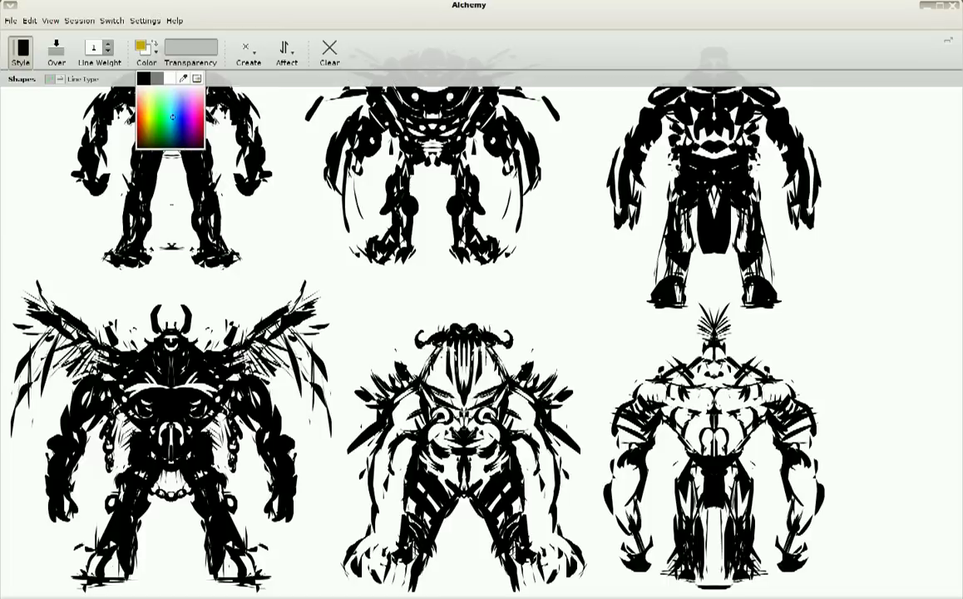
click(140, 108)
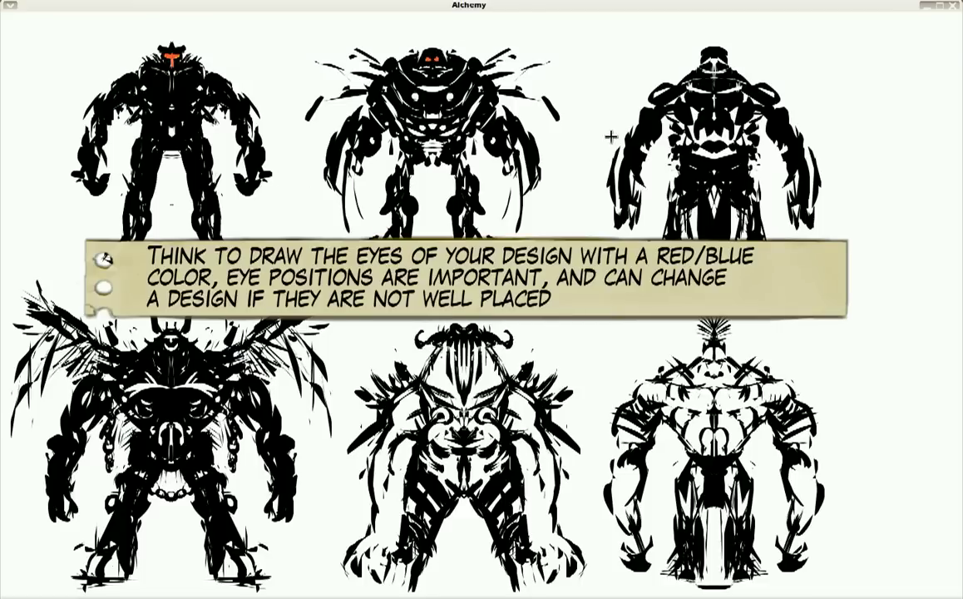
click(721, 62)
Export the sheet as PNG named 'concept-sketch-big-muscle-monster' into the concept-art folder
click(11, 20)
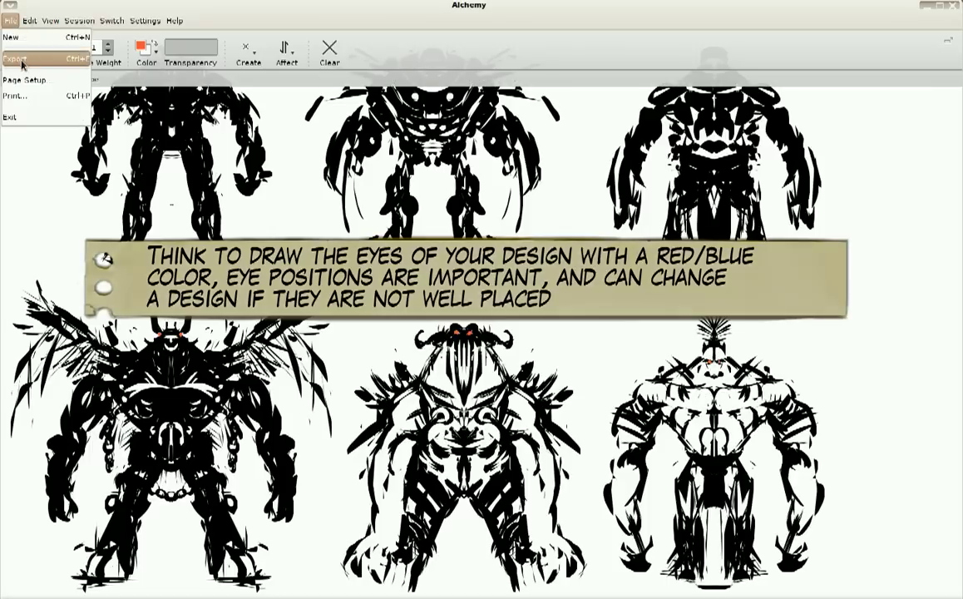
click(25, 55)
double_click(407, 270)
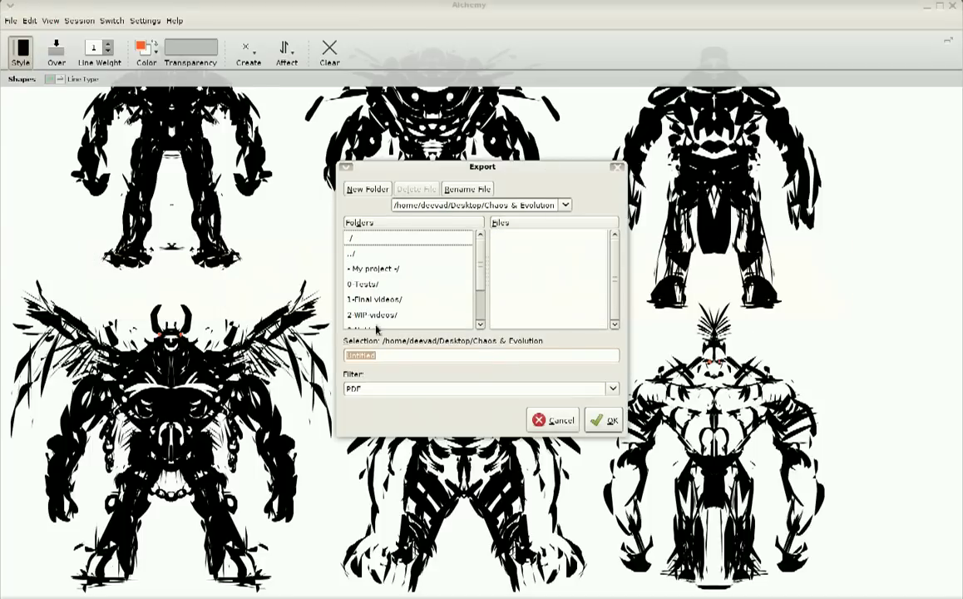
double_click(376, 270)
scroll(540, 265, down, 3)
scroll(541, 264, down, 2)
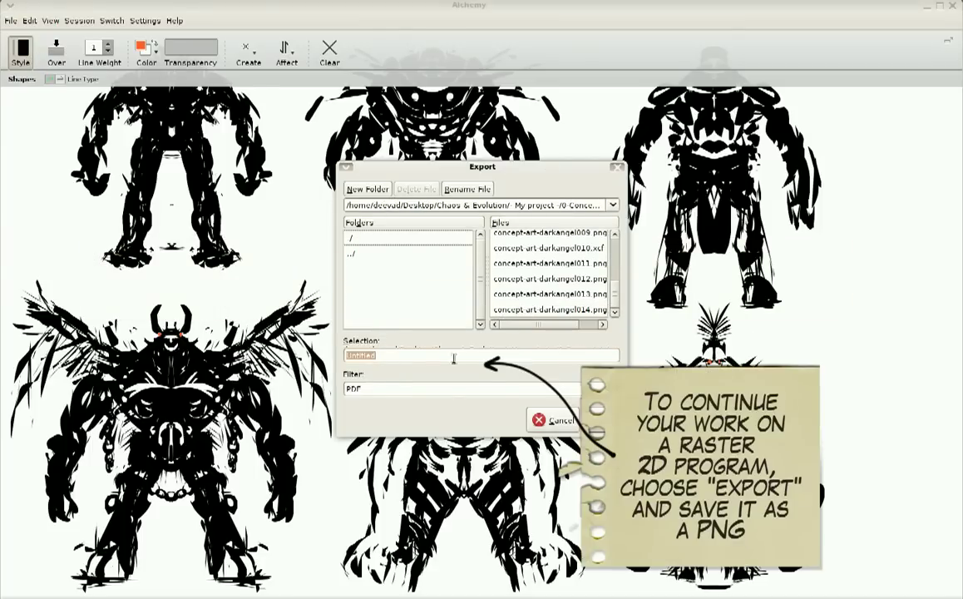
click(382, 389)
click(375, 421)
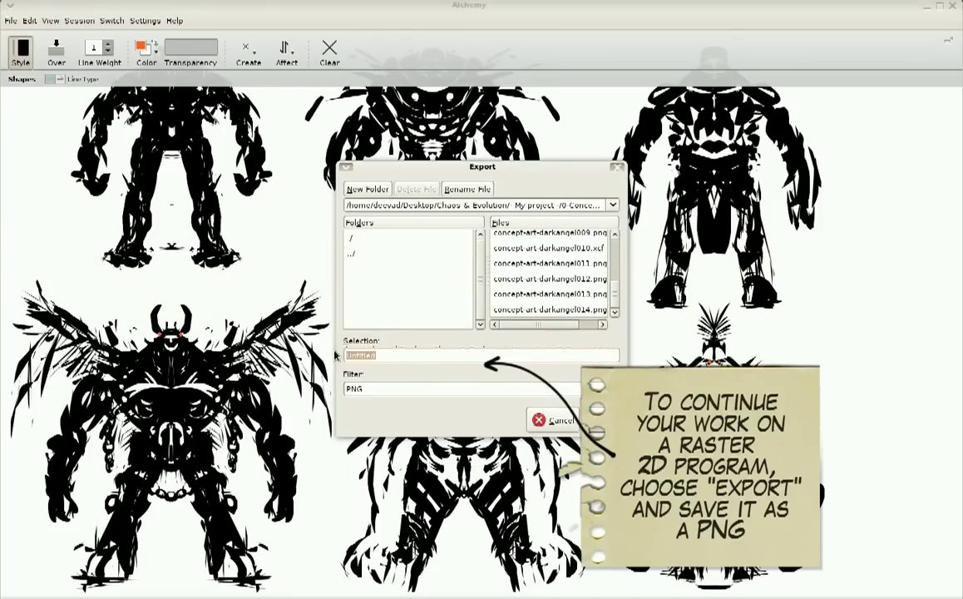
text(concept-)
text(sketch-big-muscle-monster)
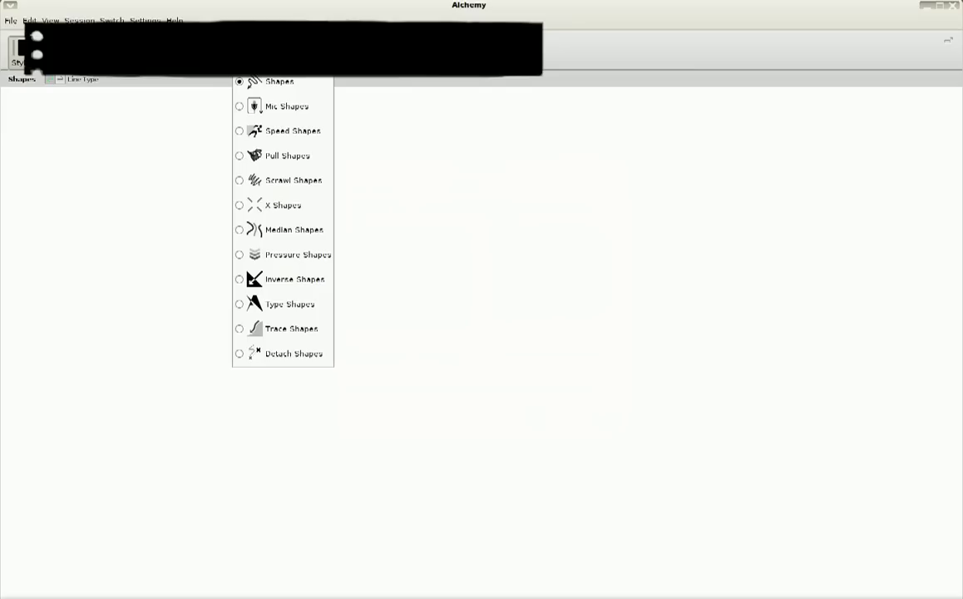
Turn on mirror symmetry and mark the head top, a mark below it, and the ground line
click(289, 86)
click(282, 51)
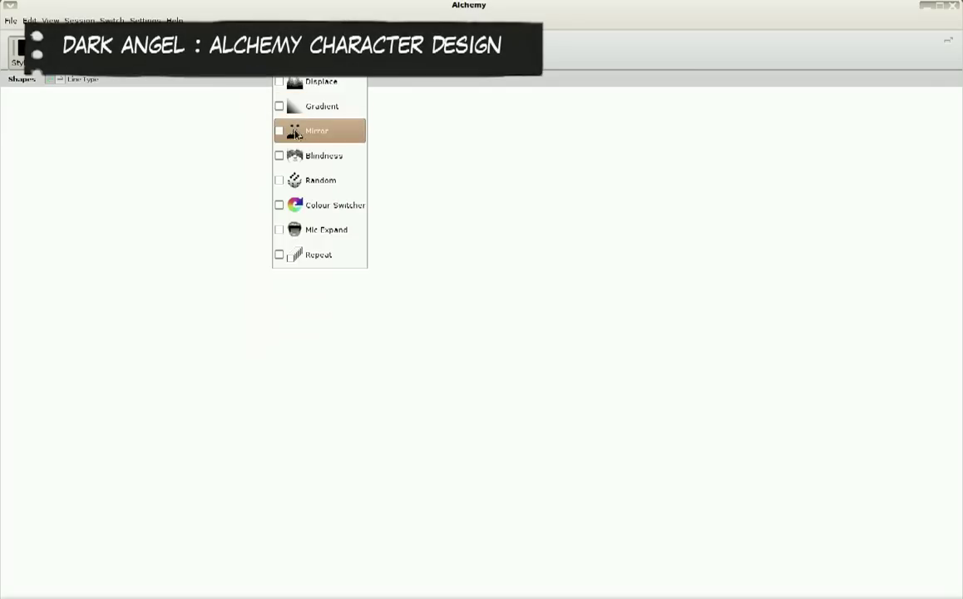
click(298, 133)
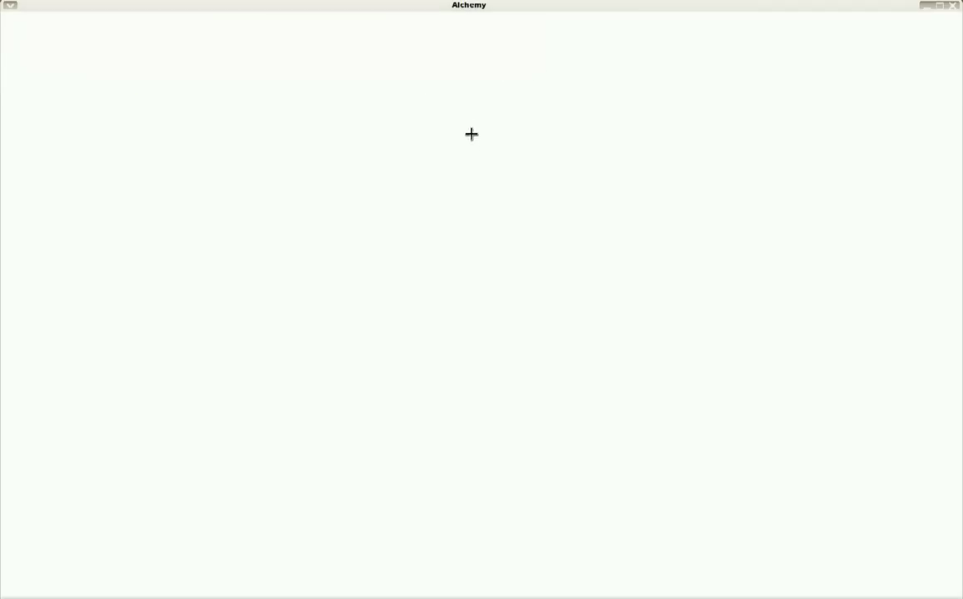
drag(474, 117, 491, 117)
drag(459, 60, 516, 63)
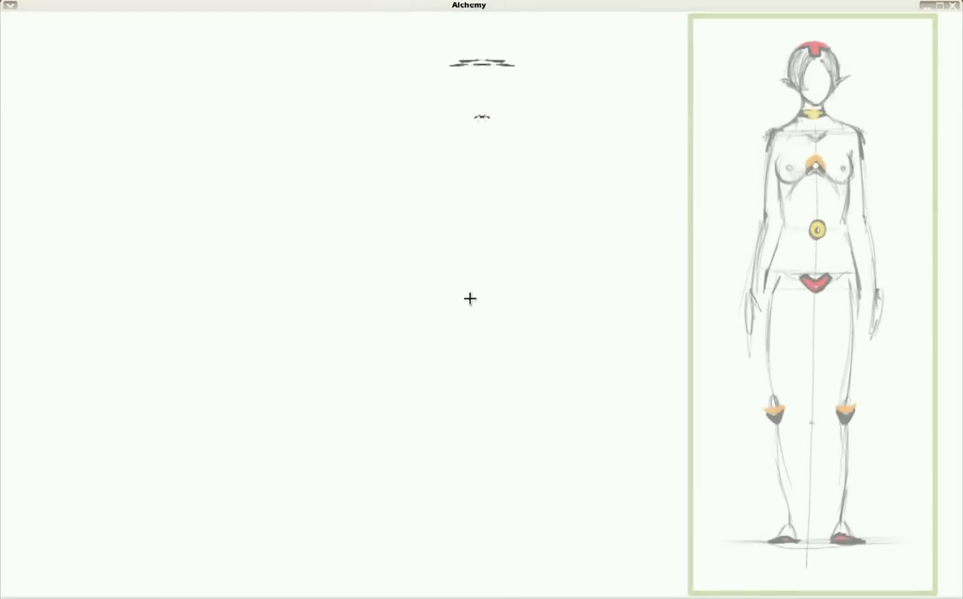
mouse_move(504, 549)
mouse_down()
mouse_move(522, 550)
mouse_move(456, 544)
mouse_up()
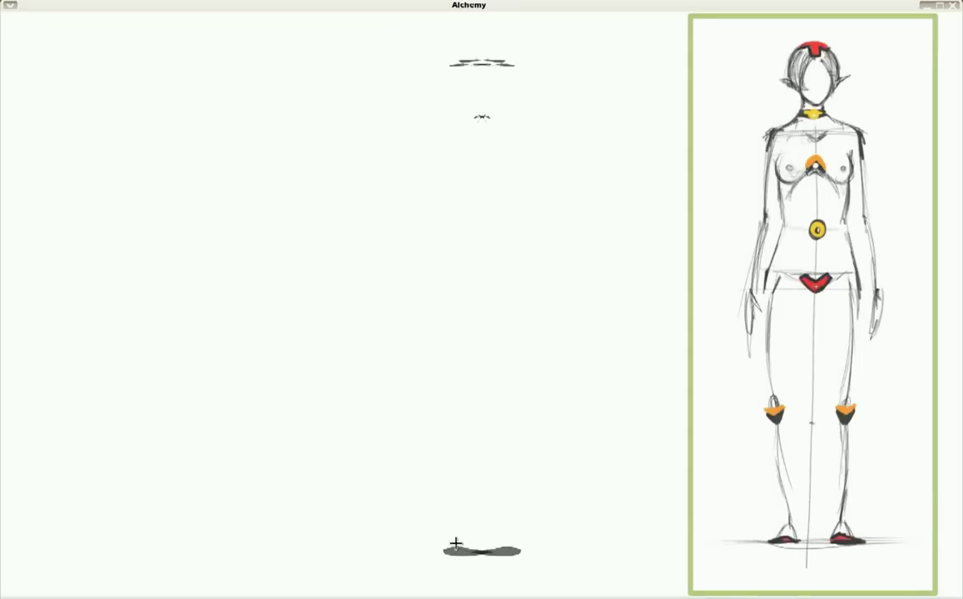
Mark the hips, chest, neck, shoulders, navel, waist and knees with mirrored strokes
drag(479, 302, 499, 290)
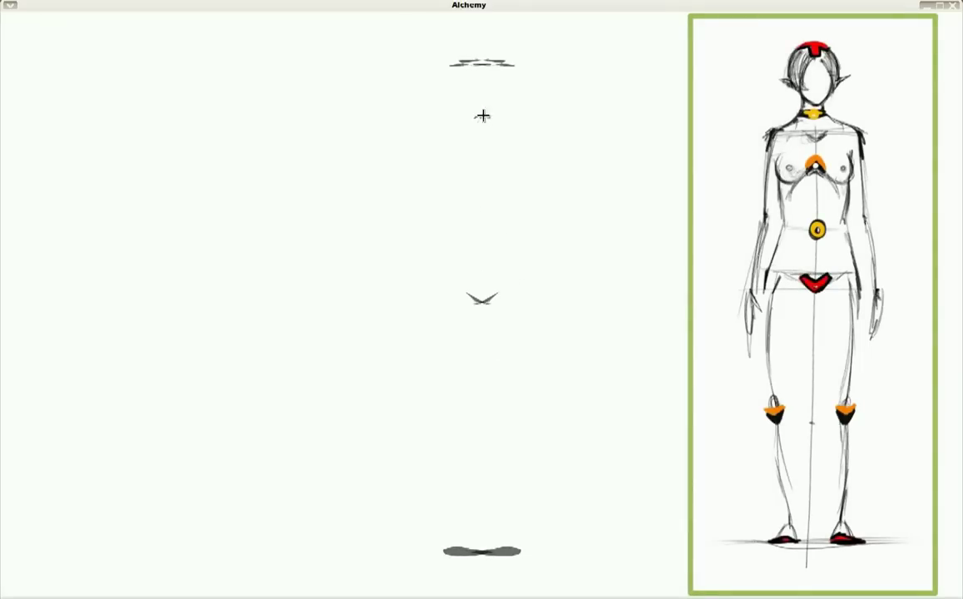
drag(471, 185, 496, 184)
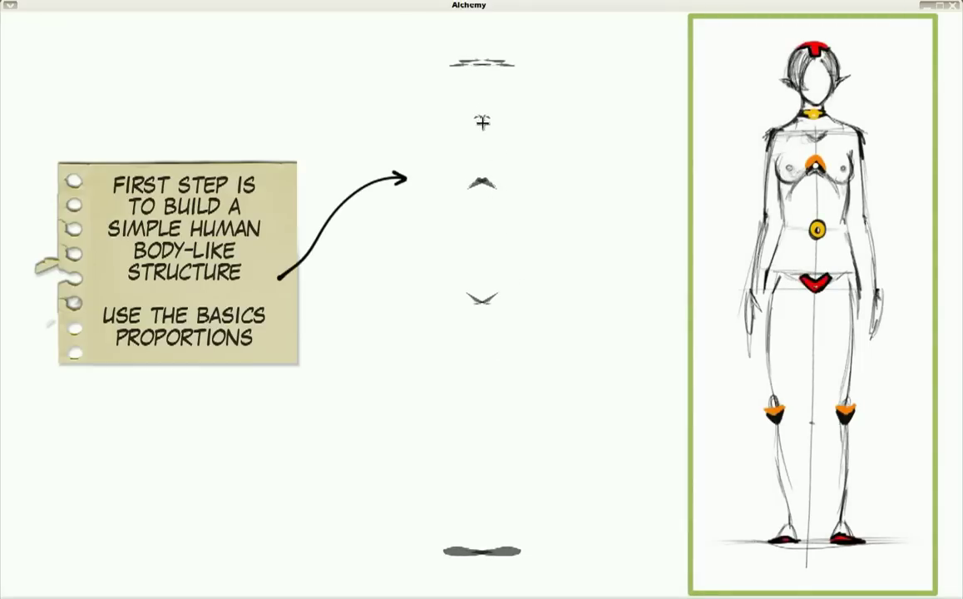
drag(478, 113, 475, 120)
drag(509, 133, 535, 146)
click(479, 247)
drag(534, 259, 547, 336)
mouse_move(519, 449)
mouse_down()
mouse_move(522, 424)
mouse_move(535, 536)
mouse_up()
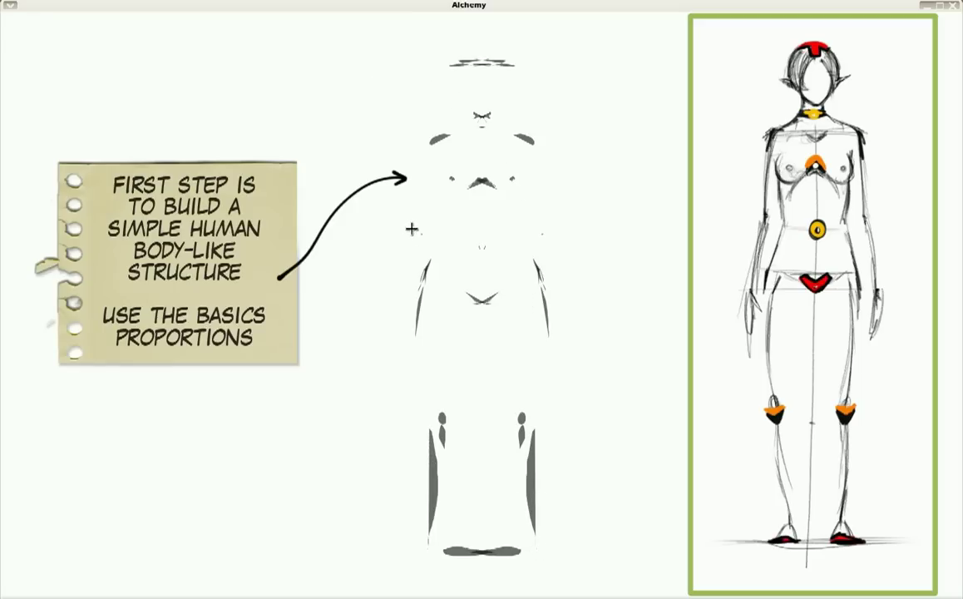
Draw the mirrored arms, face, head brim, neck, torso and thighs
drag(537, 155, 545, 231)
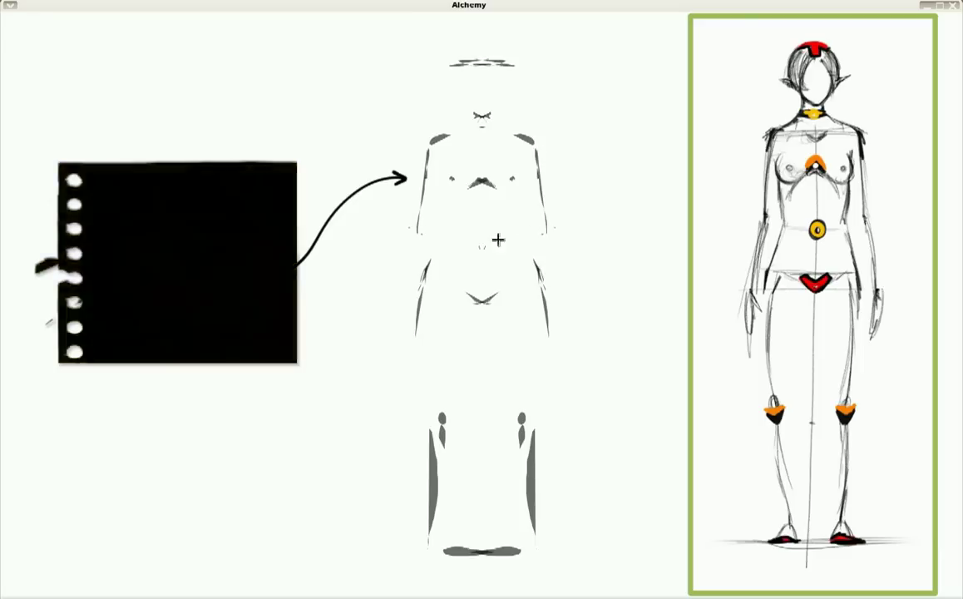
drag(415, 235, 386, 349)
drag(466, 66, 471, 107)
drag(476, 67, 463, 61)
drag(466, 121, 455, 136)
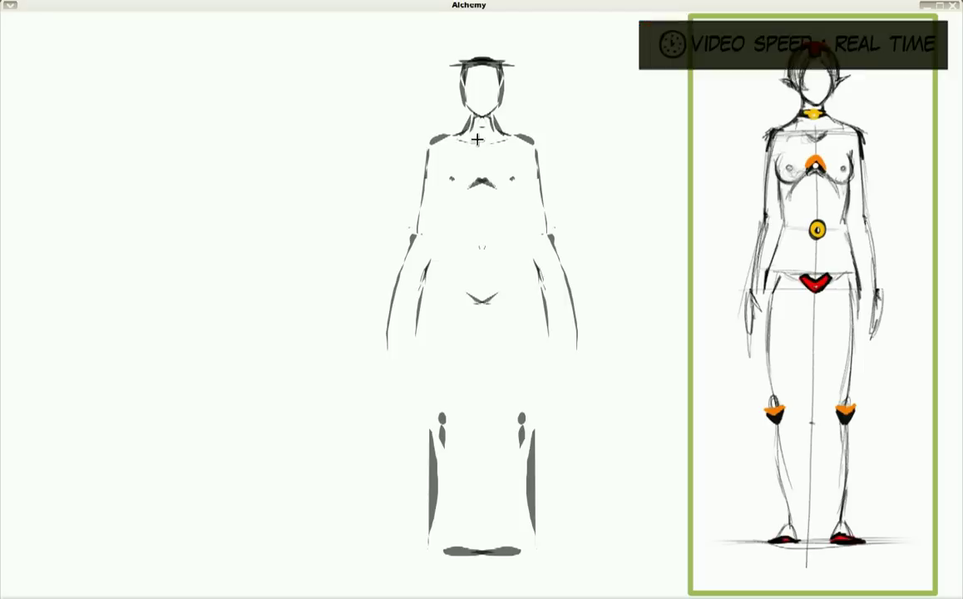
drag(442, 169, 432, 286)
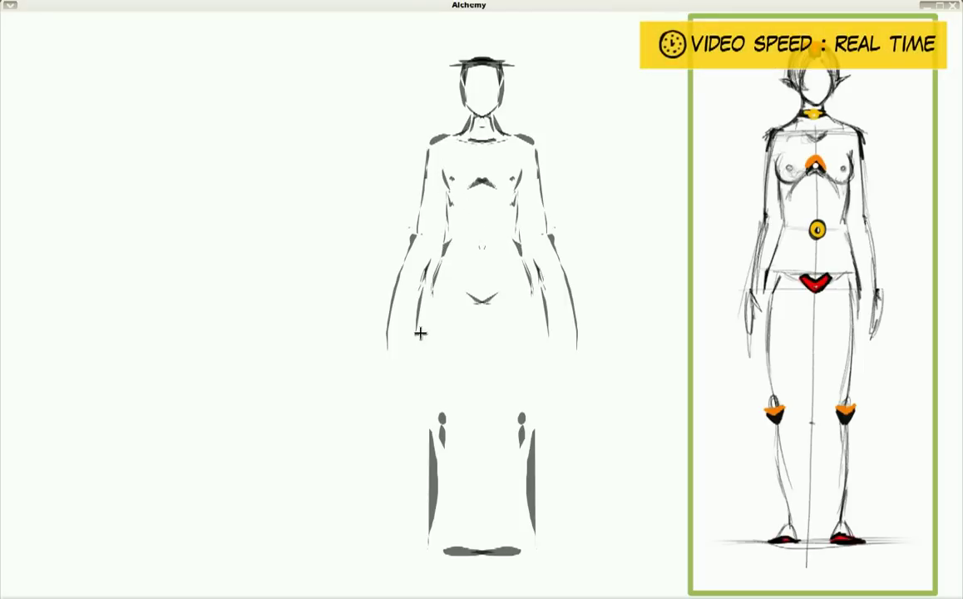
mouse_move(427, 317)
mouse_down()
mouse_move(433, 376)
mouse_move(474, 314)
mouse_move(439, 384)
mouse_move(448, 409)
mouse_move(450, 399)
mouse_move(445, 463)
mouse_move(424, 537)
mouse_move(401, 549)
mouse_up()
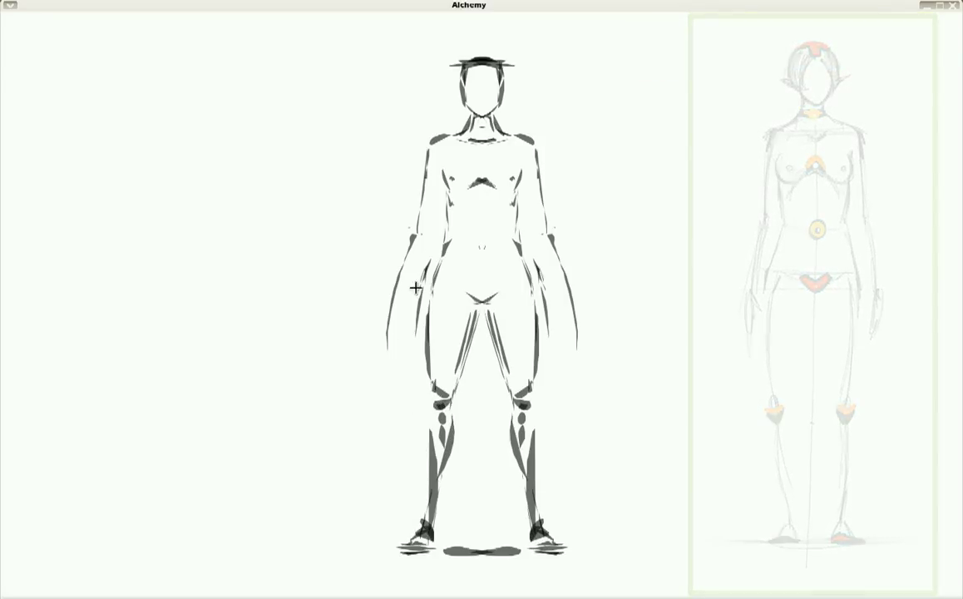
Add hands and fingers, darken shoulders and arms, band the face, and lower transparency
drag(402, 303, 387, 324)
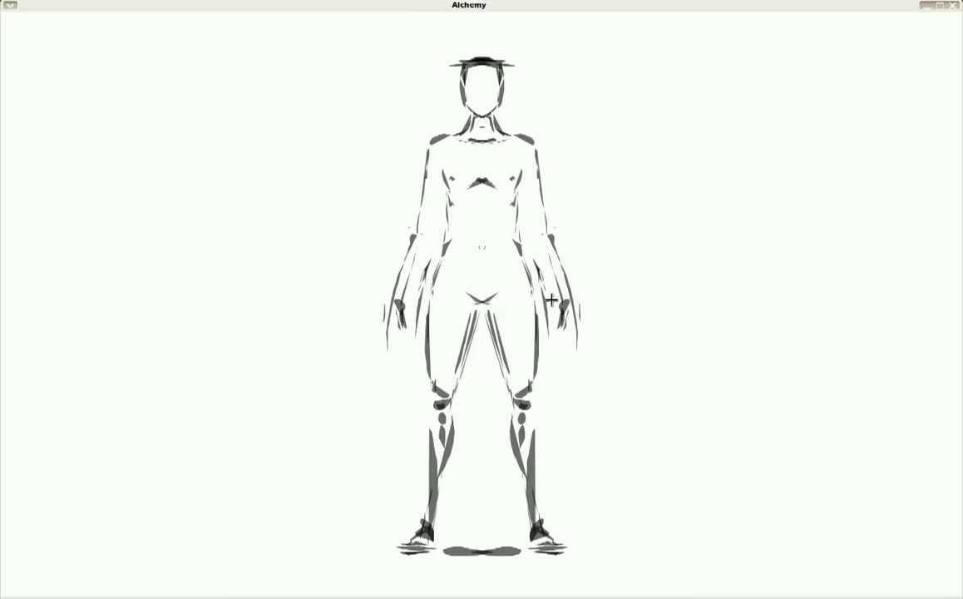
drag(571, 300, 587, 348)
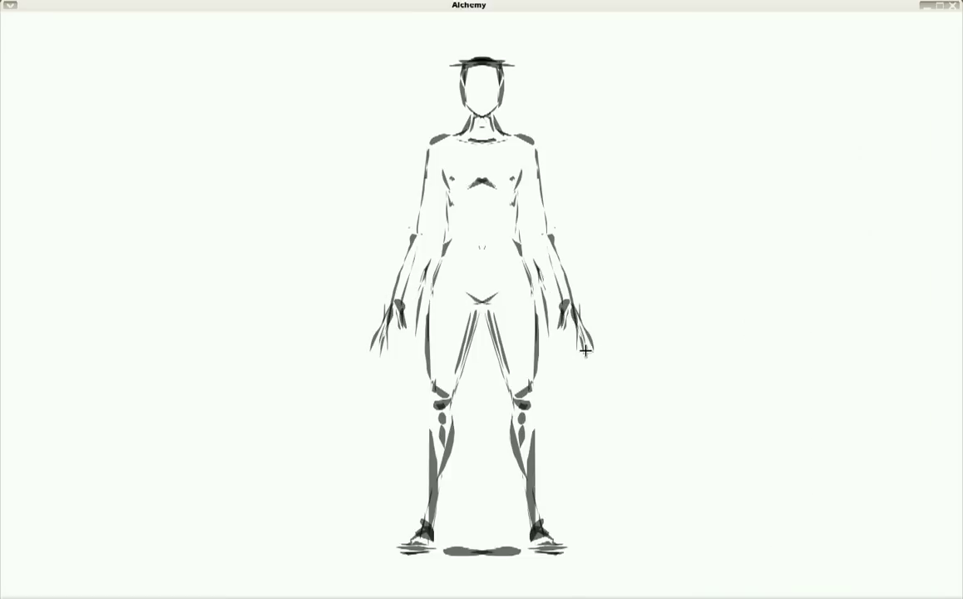
mouse_move(428, 152)
mouse_down()
mouse_move(443, 137)
mouse_move(480, 141)
mouse_up()
mouse_move(465, 89)
mouse_down()
mouse_move(483, 89)
mouse_move(477, 111)
mouse_move(491, 114)
mouse_up()
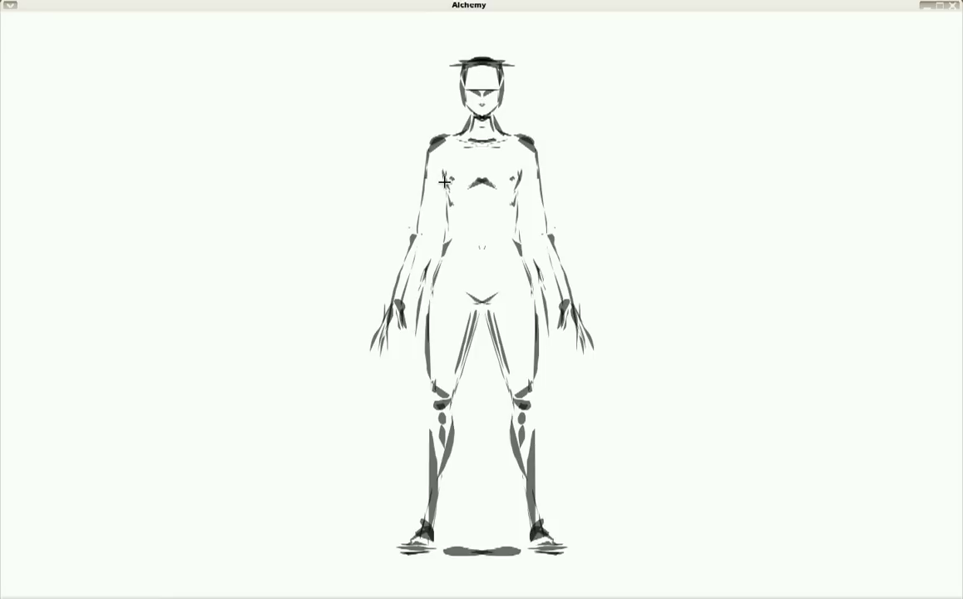
drag(445, 205, 428, 263)
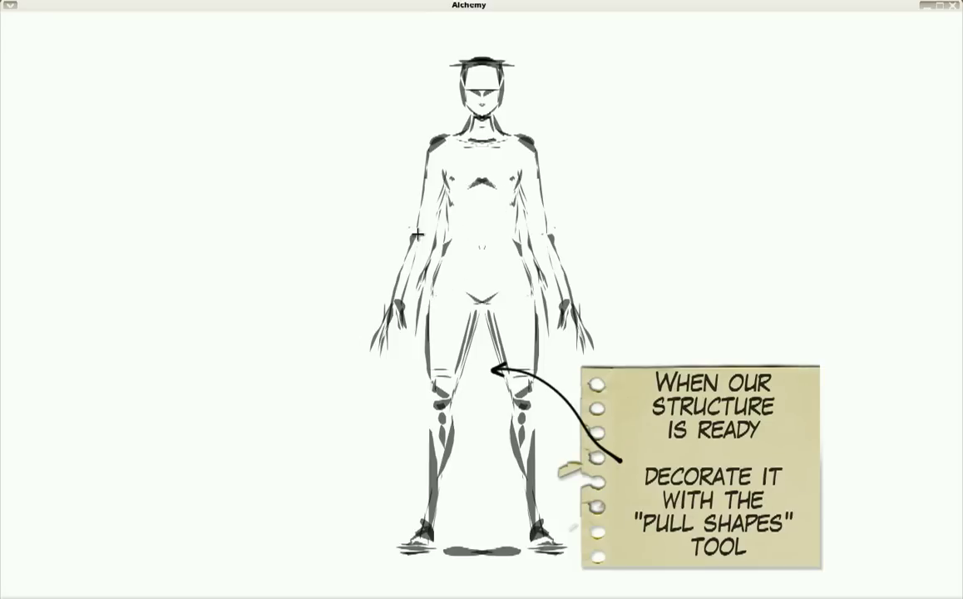
drag(196, 54, 186, 53)
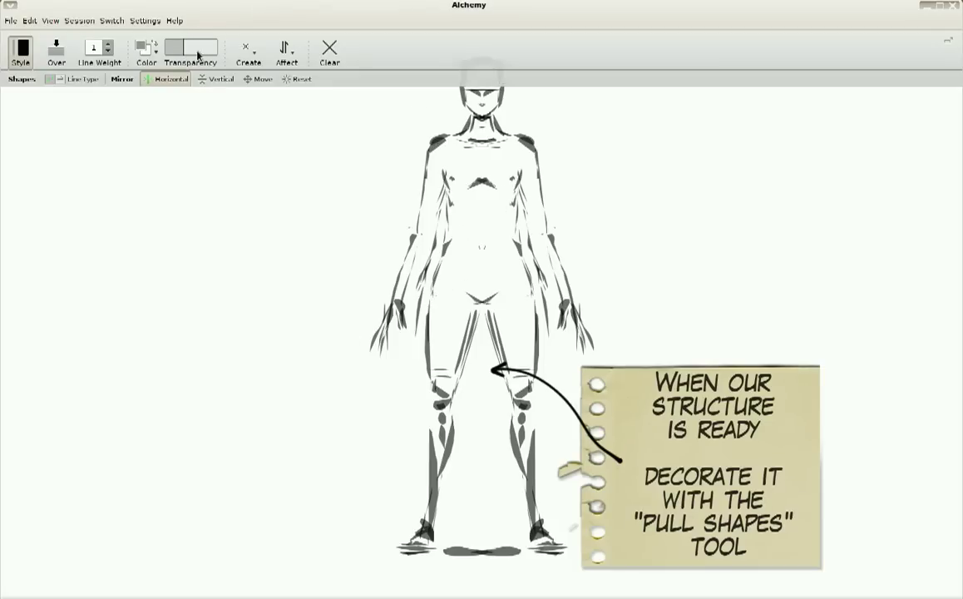
Switch to Pull Shapes with reduced spacing and cover both shoulders and the chest
click(251, 57)
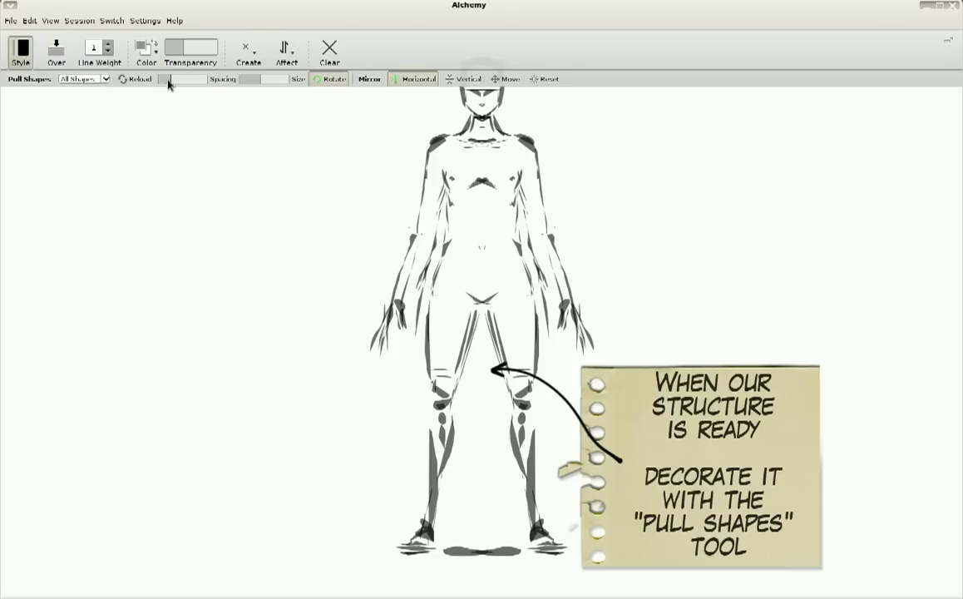
drag(264, 83, 250, 82)
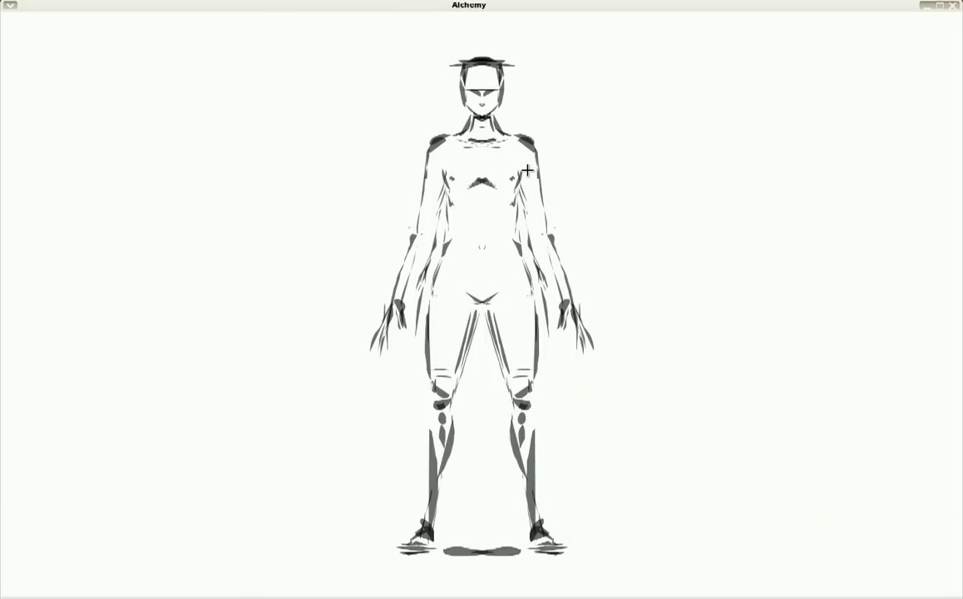
mouse_move(522, 152)
mouse_down()
mouse_move(519, 138)
mouse_move(503, 241)
mouse_move(511, 307)
mouse_move(522, 307)
mouse_move(517, 418)
mouse_move(531, 407)
mouse_up()
mouse_move(502, 166)
mouse_down()
mouse_move(515, 208)
mouse_move(554, 168)
mouse_up()
Add pull shapes over the torso, arms, head and thighs, with large circles on the shins
mouse_move(459, 126)
mouse_down()
mouse_move(441, 137)
mouse_move(437, 190)
mouse_move(483, 252)
mouse_move(495, 250)
mouse_move(501, 212)
mouse_move(497, 157)
mouse_up()
mouse_move(371, 172)
mouse_down()
mouse_move(386, 161)
mouse_move(462, 184)
mouse_up()
mouse_move(431, 292)
mouse_down()
mouse_move(407, 191)
mouse_move(433, 212)
mouse_move(480, 58)
mouse_move(499, 130)
mouse_up()
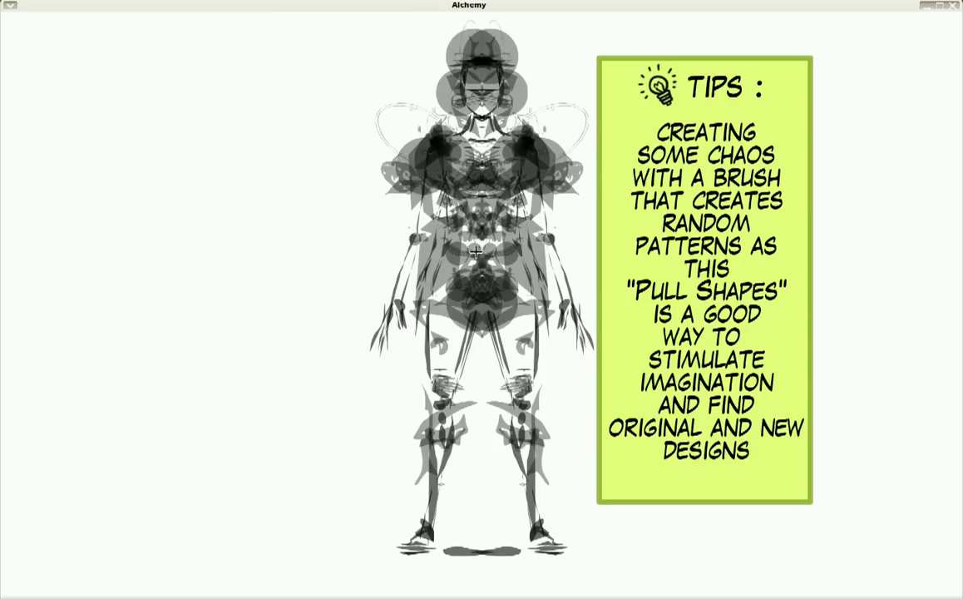
drag(518, 354, 530, 412)
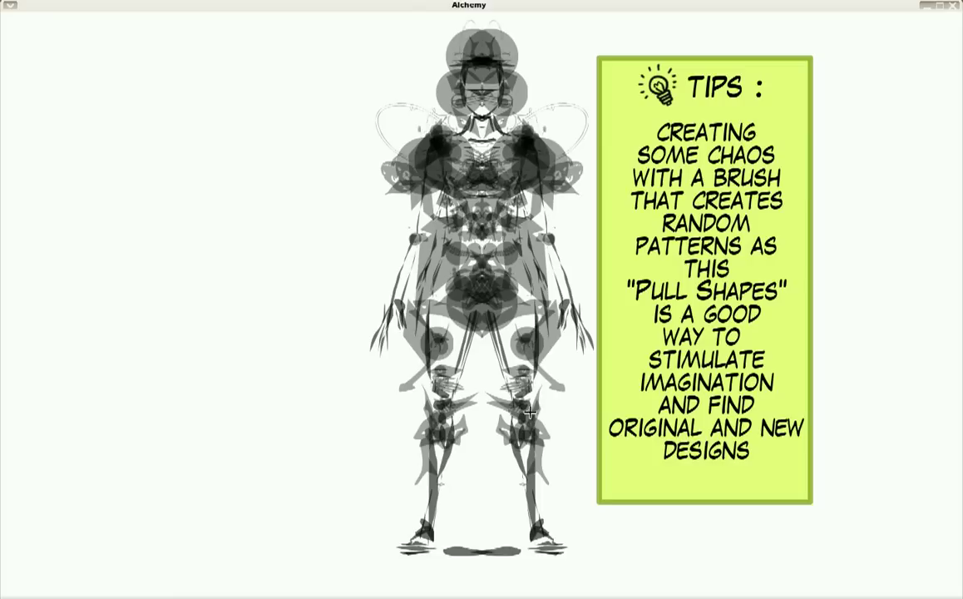
click(522, 450)
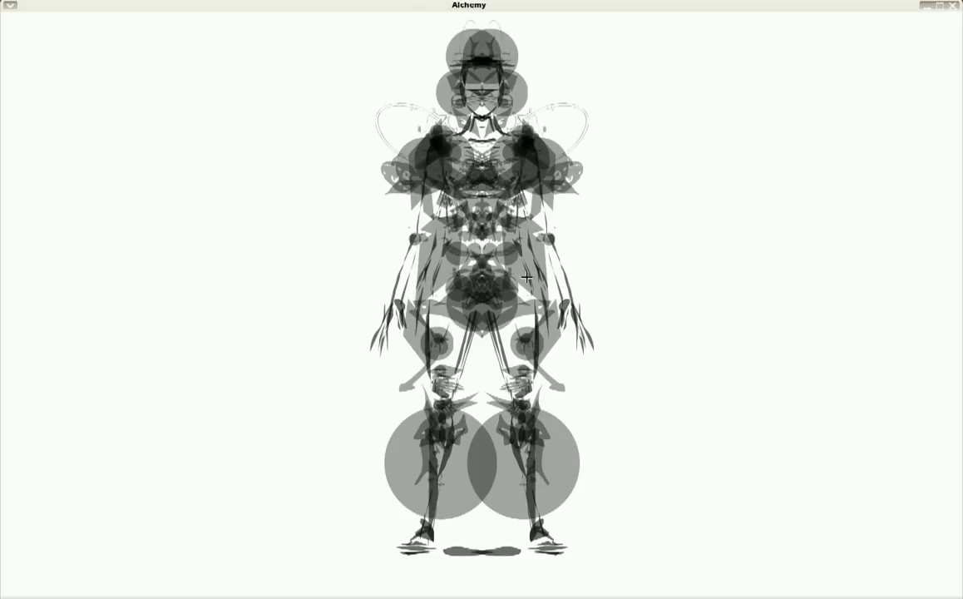
click(538, 376)
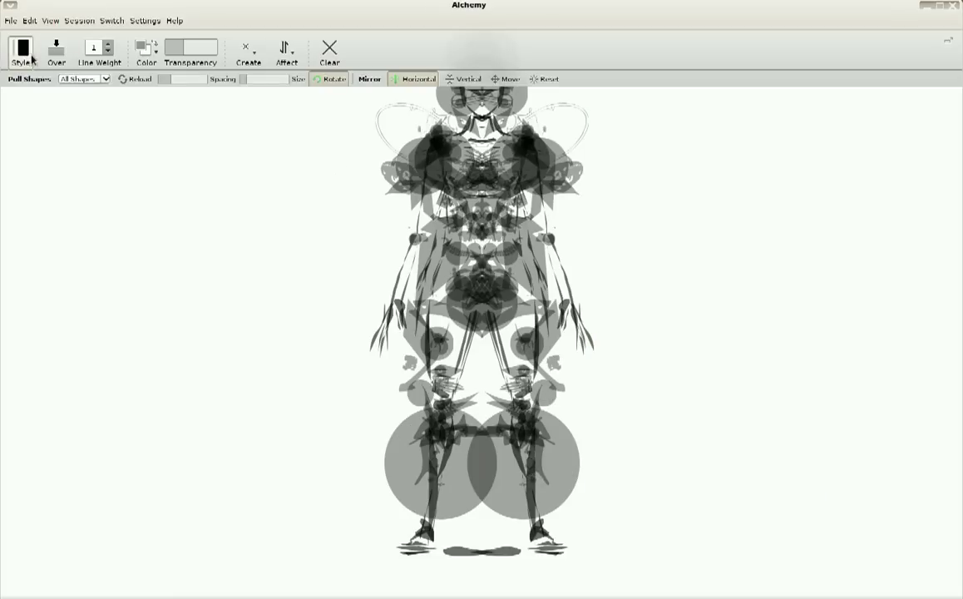
Set the Create mode back to plain Shapes, keeping horizontal mirroring on
click(246, 54)
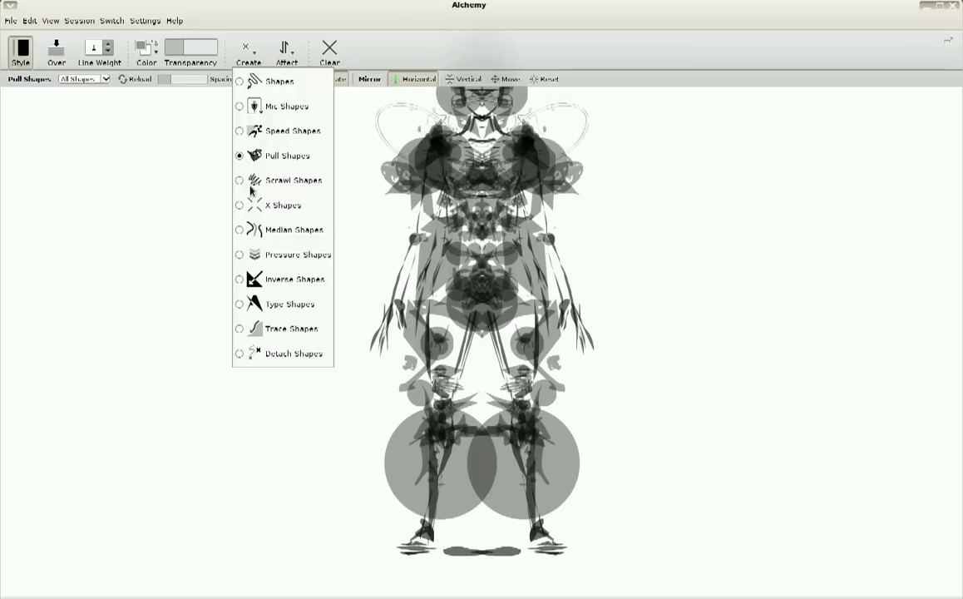
click(243, 155)
click(237, 50)
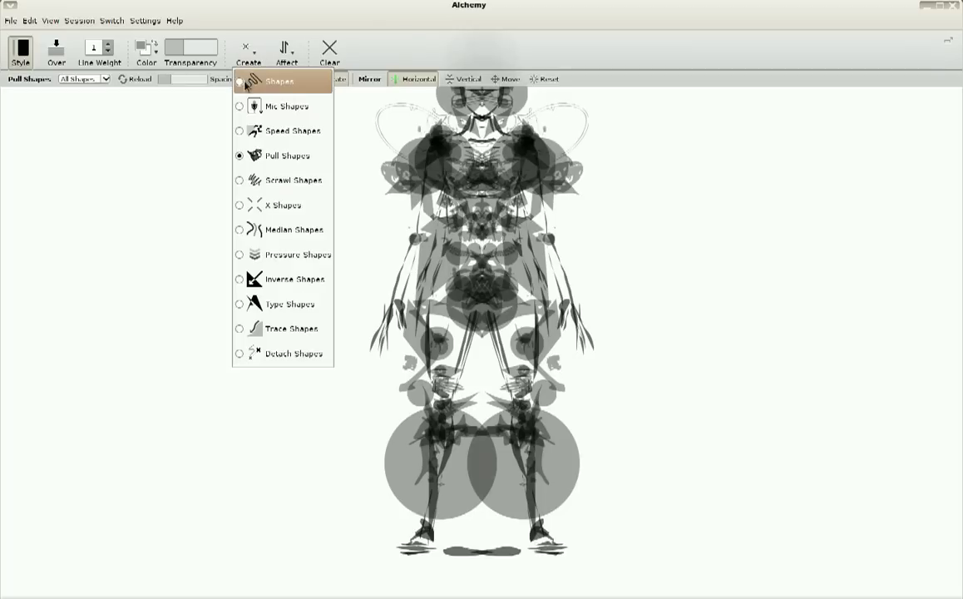
click(241, 81)
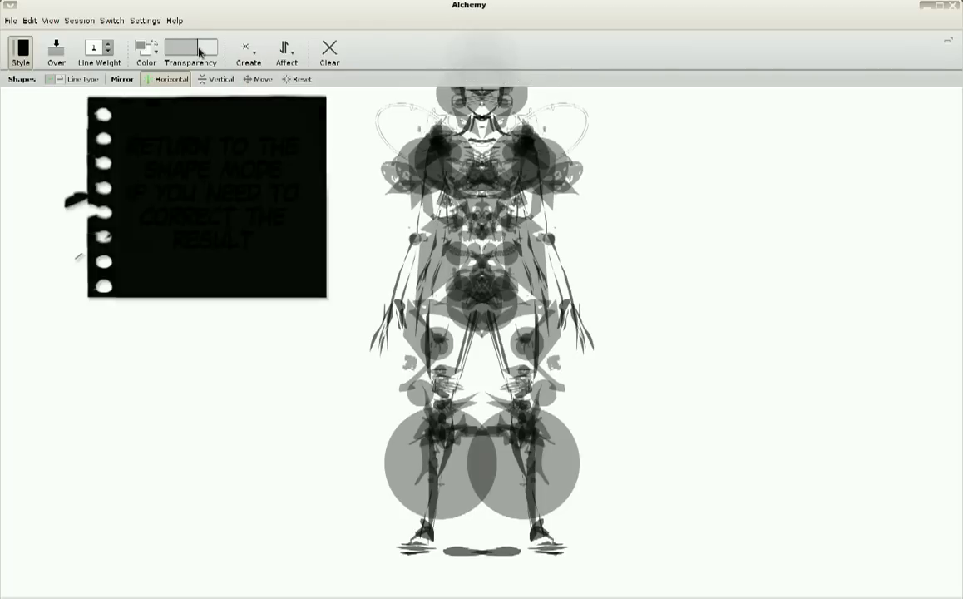
click(146, 48)
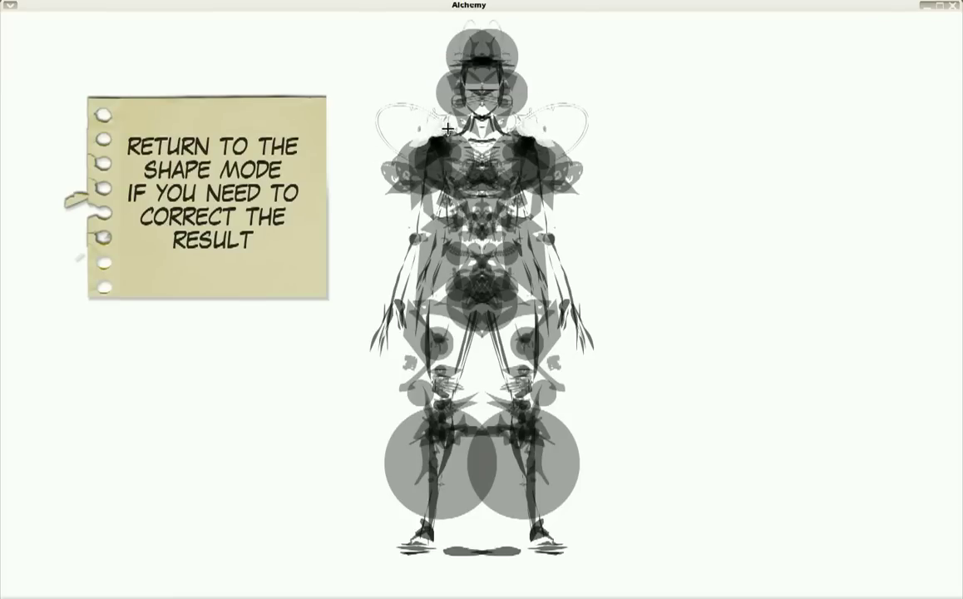
Paint mirrored white strokes over the shoulders, upper arms and leg circles
mouse_move(375, 129)
mouse_down()
mouse_move(395, 177)
mouse_move(457, 175)
mouse_move(481, 84)
mouse_up()
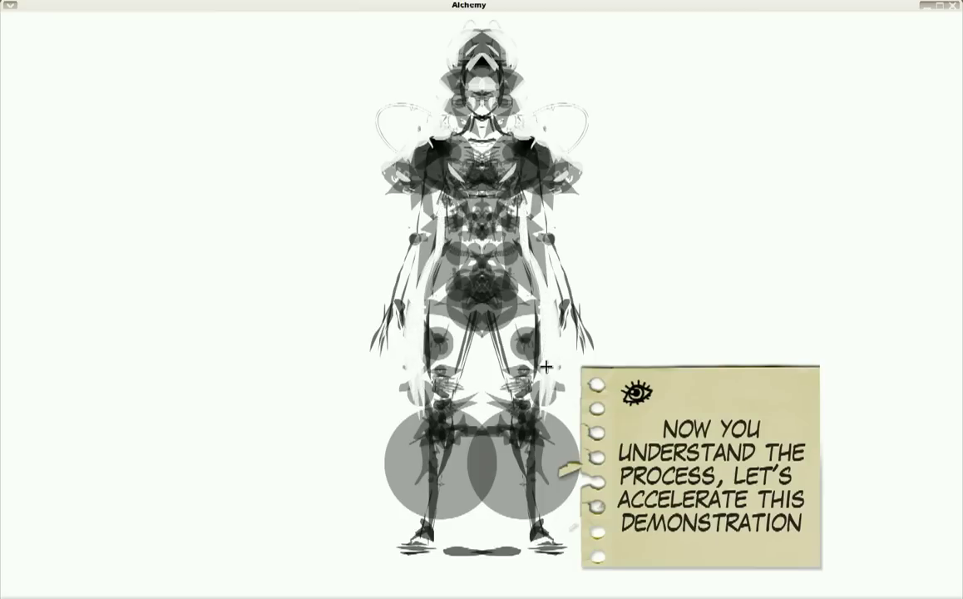
mouse_move(563, 424)
mouse_down()
mouse_move(555, 480)
mouse_move(578, 494)
mouse_up()
mouse_move(472, 381)
mouse_down()
mouse_move(486, 456)
mouse_move(494, 408)
mouse_up()
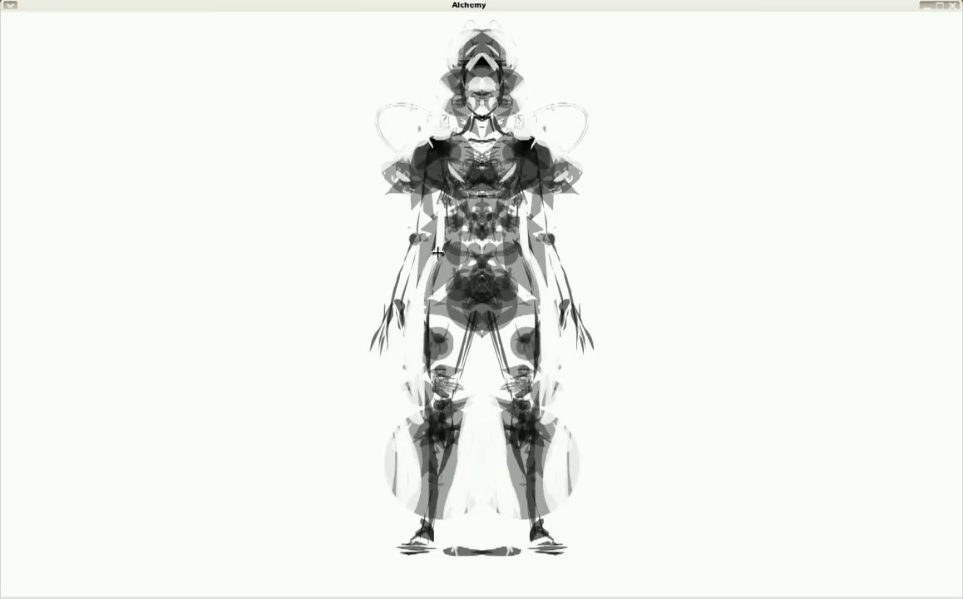
mouse_move(448, 267)
mouse_down()
mouse_move(241, 85)
mouse_move(366, 158)
mouse_move(437, 126)
mouse_move(188, 255)
mouse_up()
Draw dark loops around the shoulders, a skirt at the hips and strokes over the legs
mouse_move(425, 190)
mouse_down()
mouse_move(477, 106)
mouse_move(409, 169)
mouse_move(441, 93)
mouse_move(464, 113)
mouse_up()
mouse_move(447, 269)
mouse_down()
mouse_move(489, 373)
mouse_move(489, 440)
mouse_move(465, 474)
mouse_move(411, 345)
mouse_move(433, 286)
mouse_move(408, 316)
mouse_move(423, 218)
mouse_up()
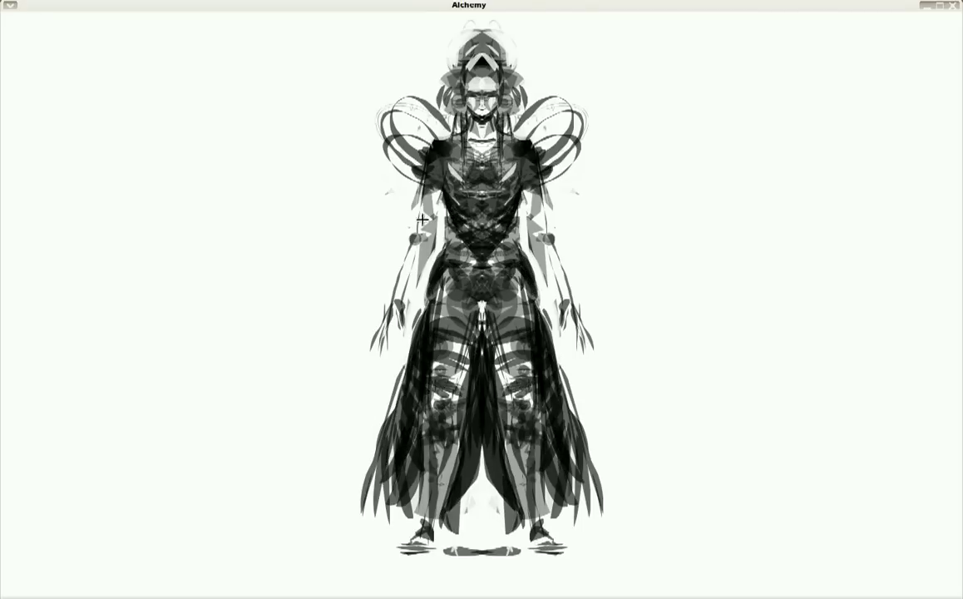
mouse_move(407, 311)
mouse_down()
mouse_move(441, 420)
mouse_move(482, 125)
mouse_move(499, 358)
mouse_up()
Add white highlights on the thighs, down the torso centre and along the robe sides
click(174, 50)
mouse_move(407, 274)
mouse_down()
mouse_move(466, 303)
mouse_move(390, 316)
mouse_move(432, 373)
mouse_up()
drag(471, 205, 479, 242)
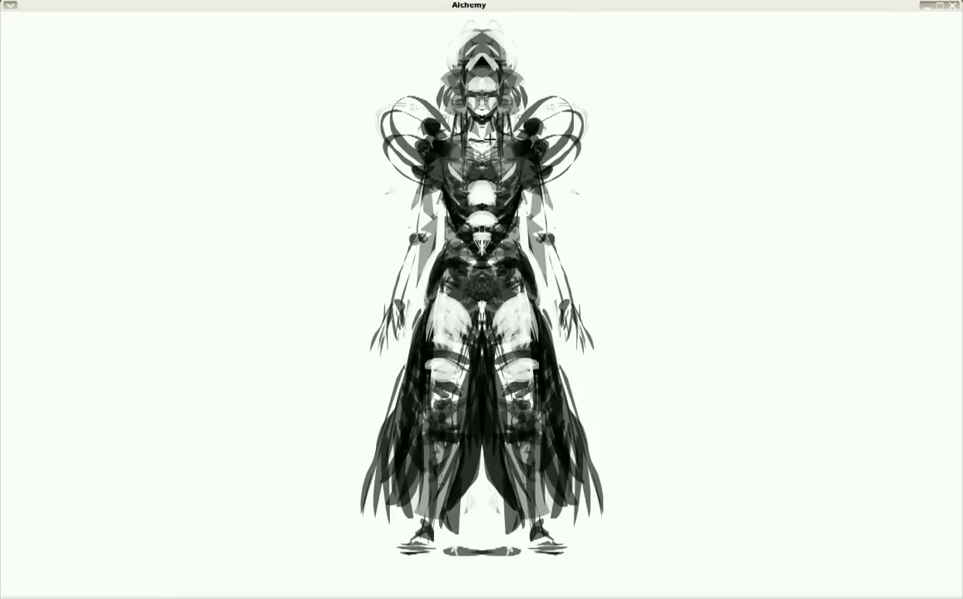
mouse_move(493, 279)
mouse_down()
mouse_move(545, 316)
mouse_move(574, 445)
mouse_up()
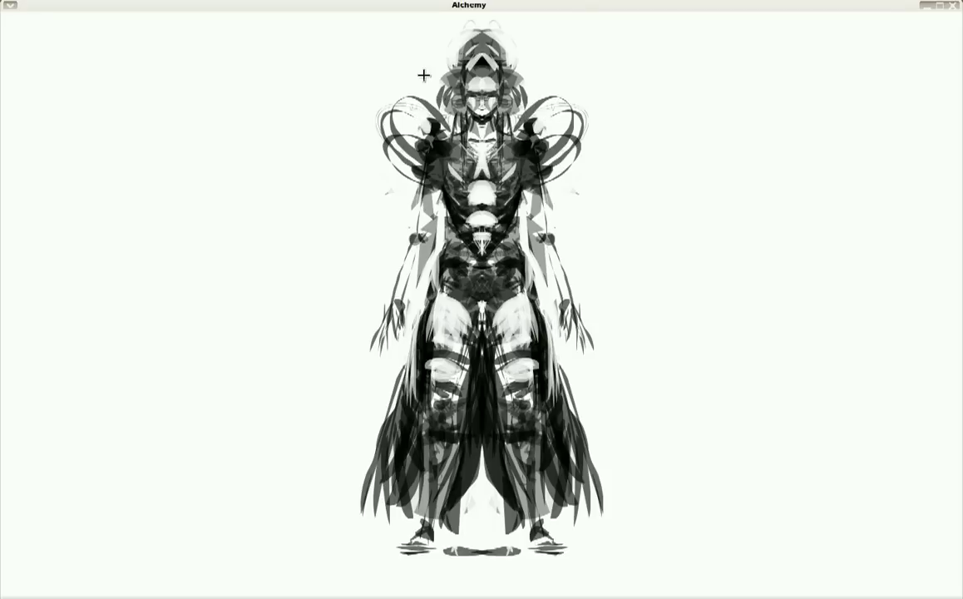
Paint mirrored dark feathered wings from both shoulders, with white on the arms and robe
mouse_move(424, 192)
mouse_down()
mouse_move(402, 237)
mouse_move(361, 424)
mouse_move(374, 458)
mouse_up()
mouse_move(370, 208)
mouse_down()
mouse_move(301, 299)
mouse_move(290, 161)
mouse_move(370, 101)
mouse_move(411, 185)
mouse_move(214, 210)
mouse_up()
mouse_move(414, 283)
mouse_down()
mouse_move(412, 420)
mouse_move(423, 405)
mouse_move(383, 524)
mouse_move(420, 542)
mouse_move(354, 299)
mouse_move(431, 190)
mouse_up()
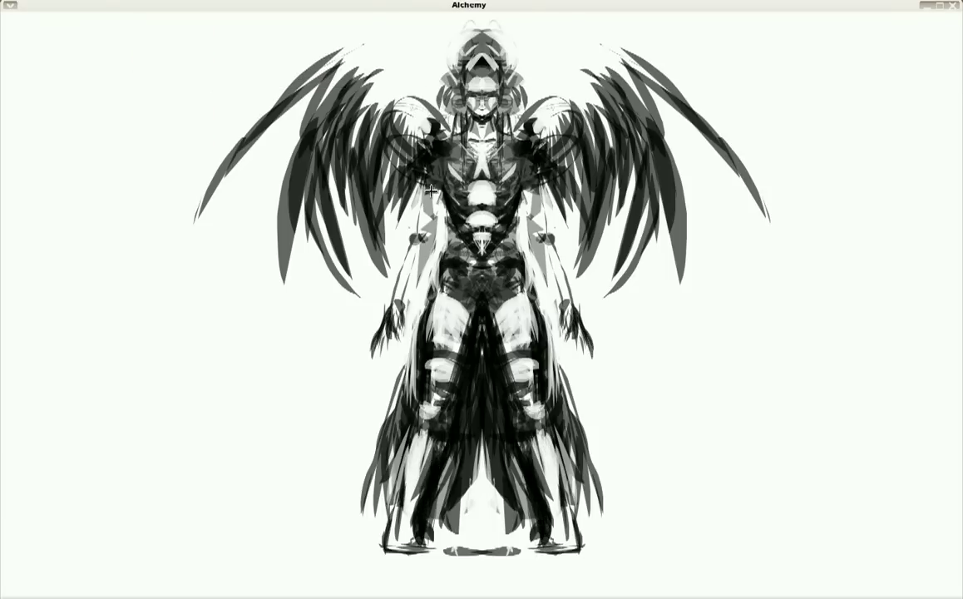
drag(408, 281, 415, 235)
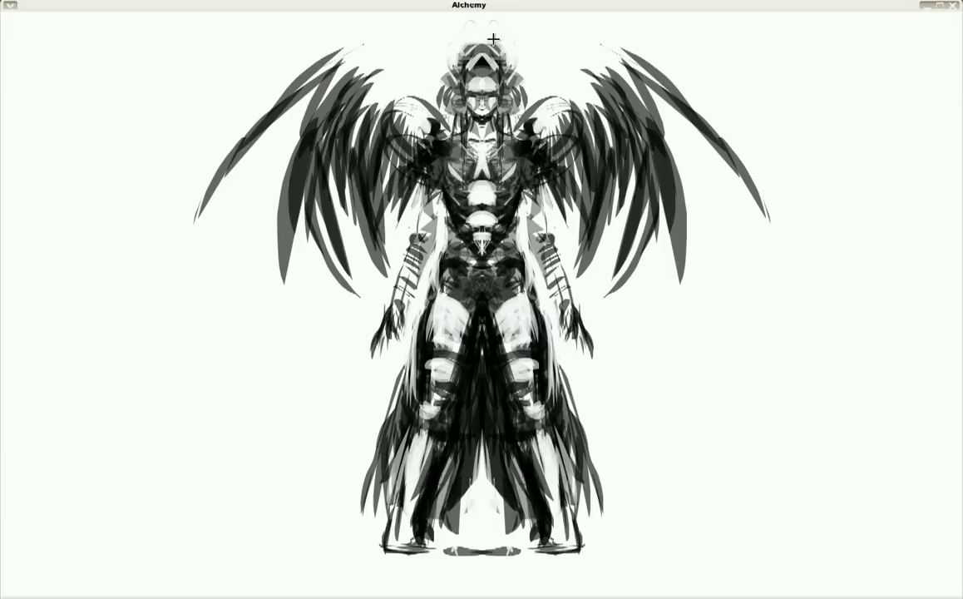
drag(516, 96, 461, 149)
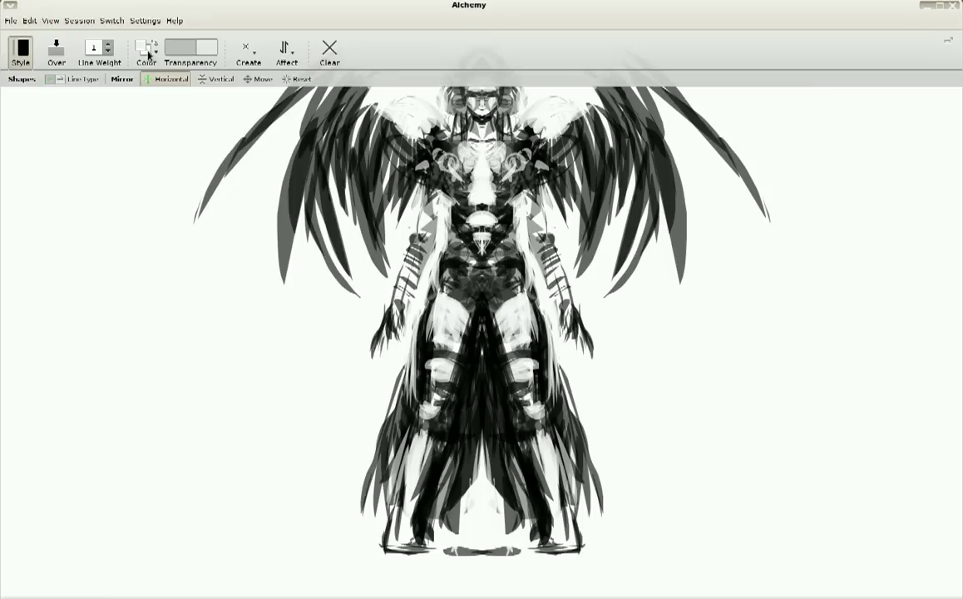
Add more wing-top feathers and dark and light shading over the thighs, chest, torso and arms
drag(397, 223, 416, 291)
mouse_move(501, 173)
mouse_down()
mouse_move(466, 116)
mouse_move(474, 66)
mouse_up()
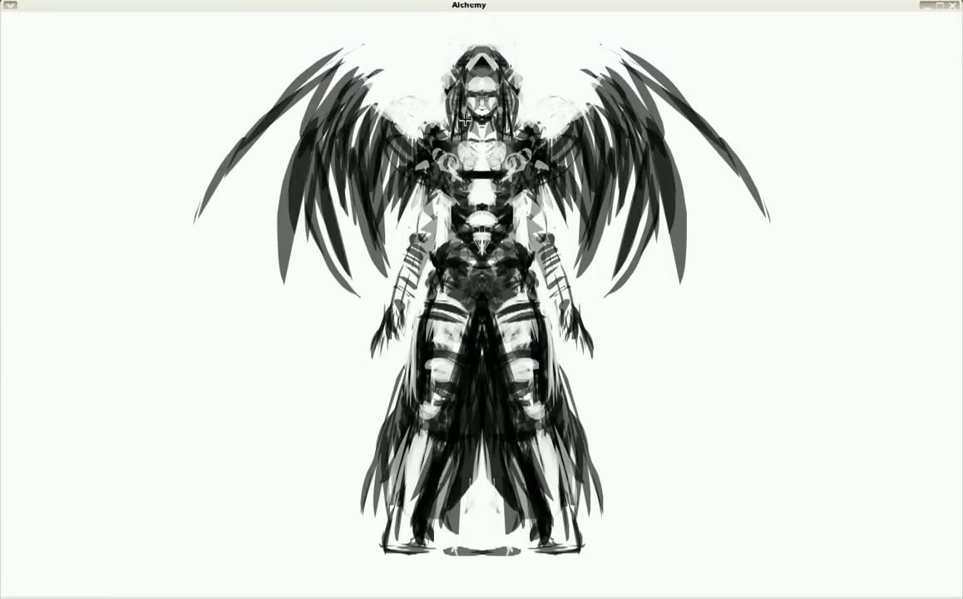
drag(376, 52, 341, 129)
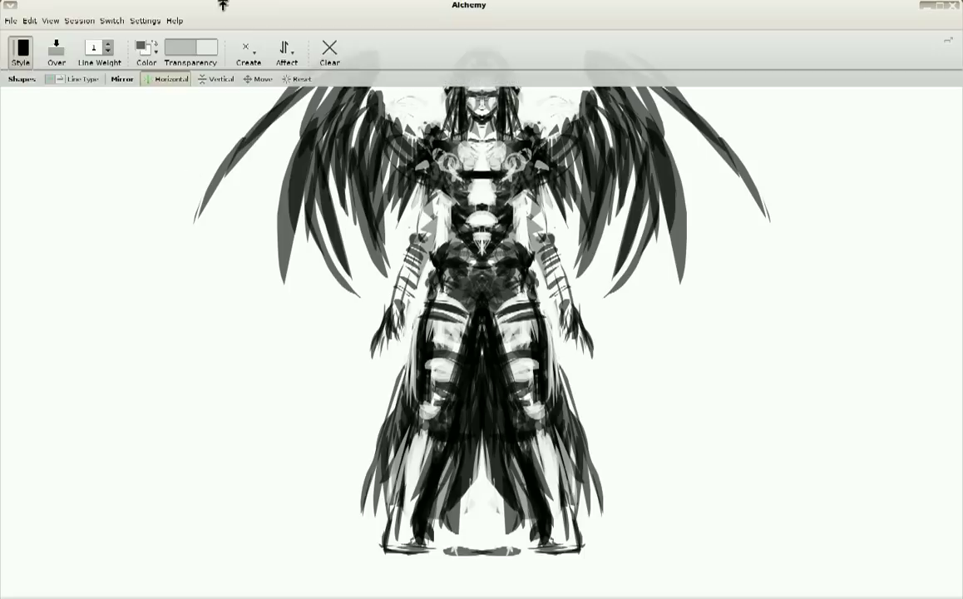
drag(482, 202, 516, 483)
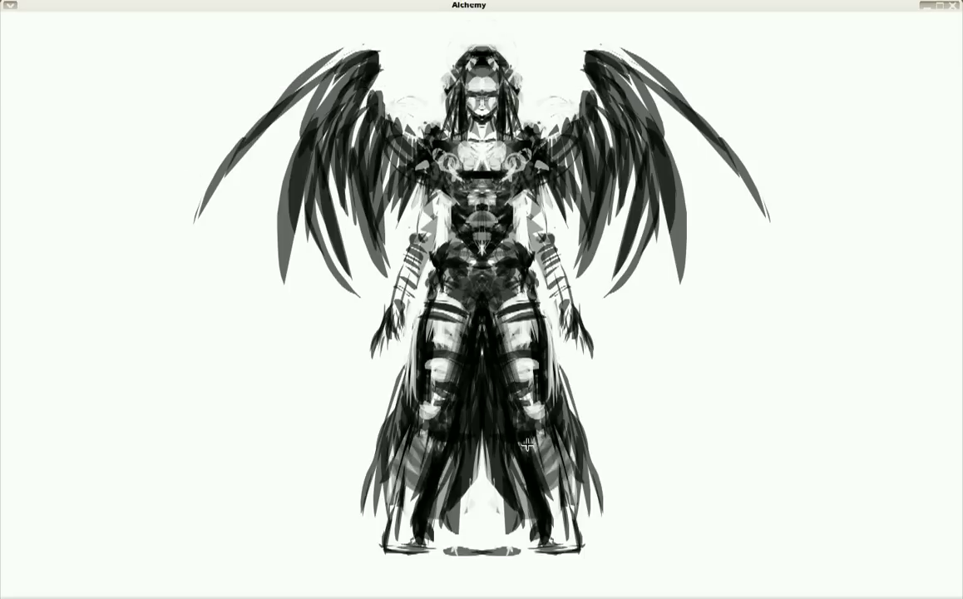
mouse_move(386, 391)
mouse_down()
mouse_move(478, 372)
mouse_move(466, 478)
mouse_up()
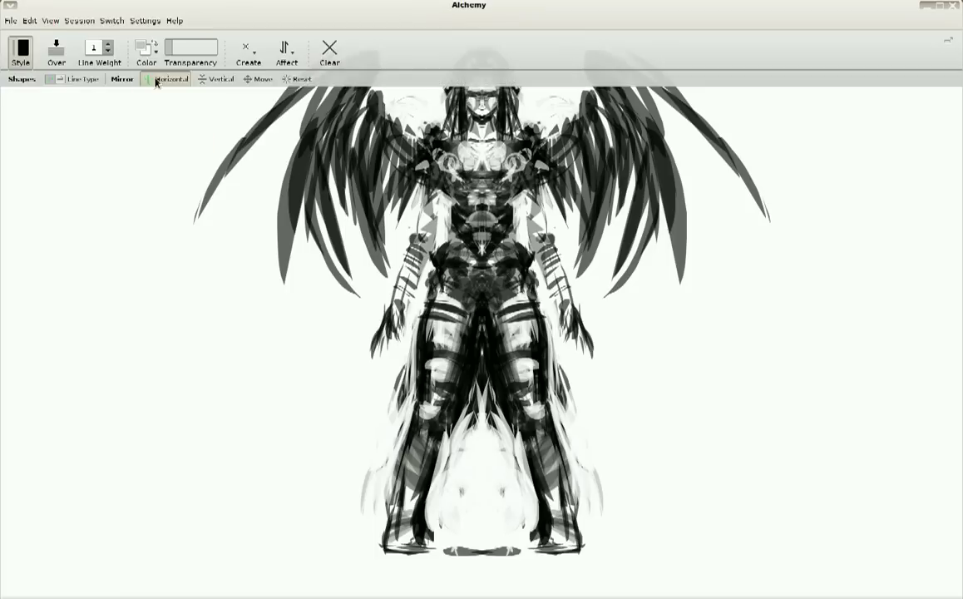
mouse_move(299, 50)
mouse_down()
mouse_move(324, 118)
mouse_move(402, 123)
mouse_up()
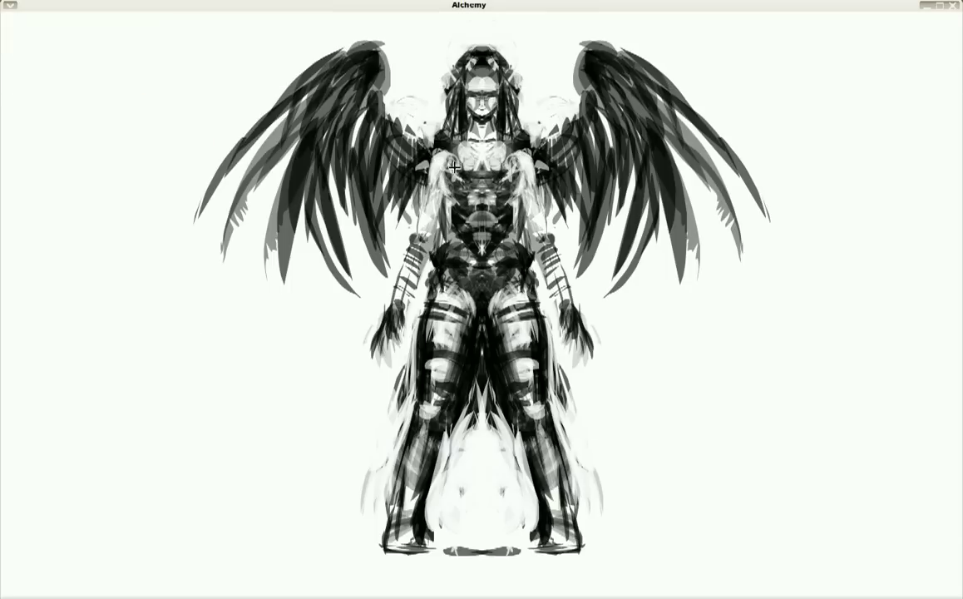
drag(429, 190, 565, 258)
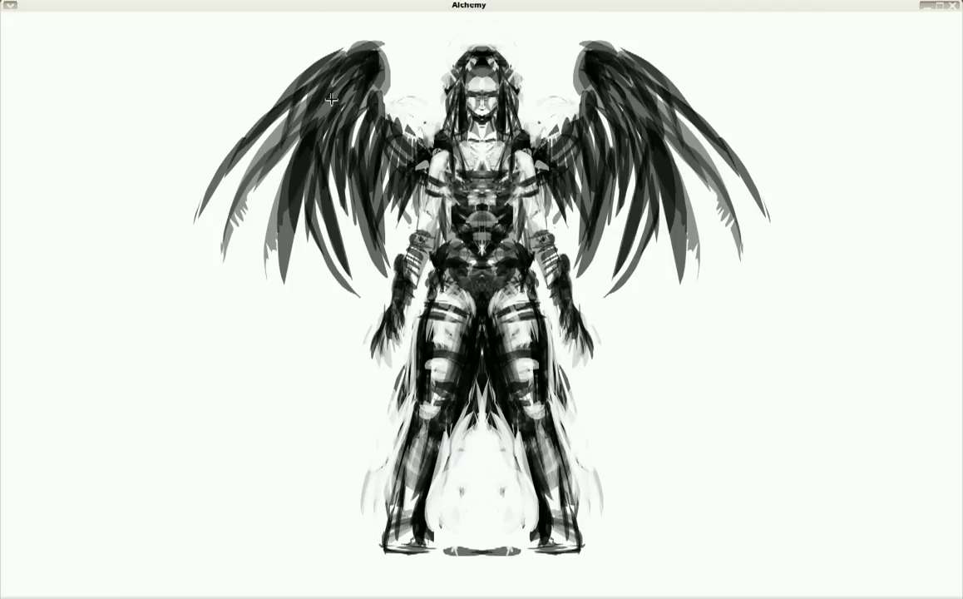
drag(410, 321, 390, 370)
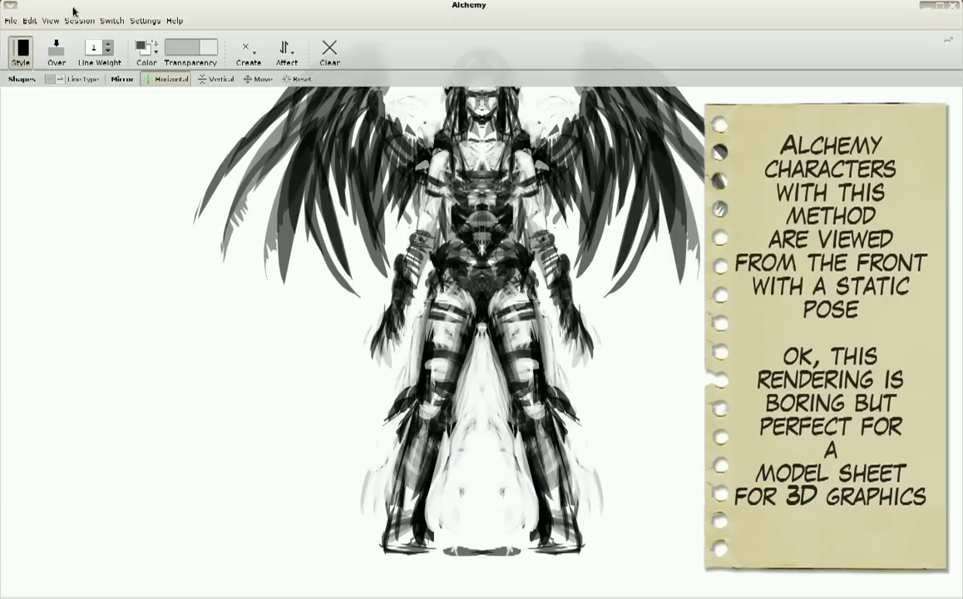
Turn off mirroring and draw a long hammer staff toward the lower left
click(247, 50)
click(285, 50)
click(316, 130)
click(291, 53)
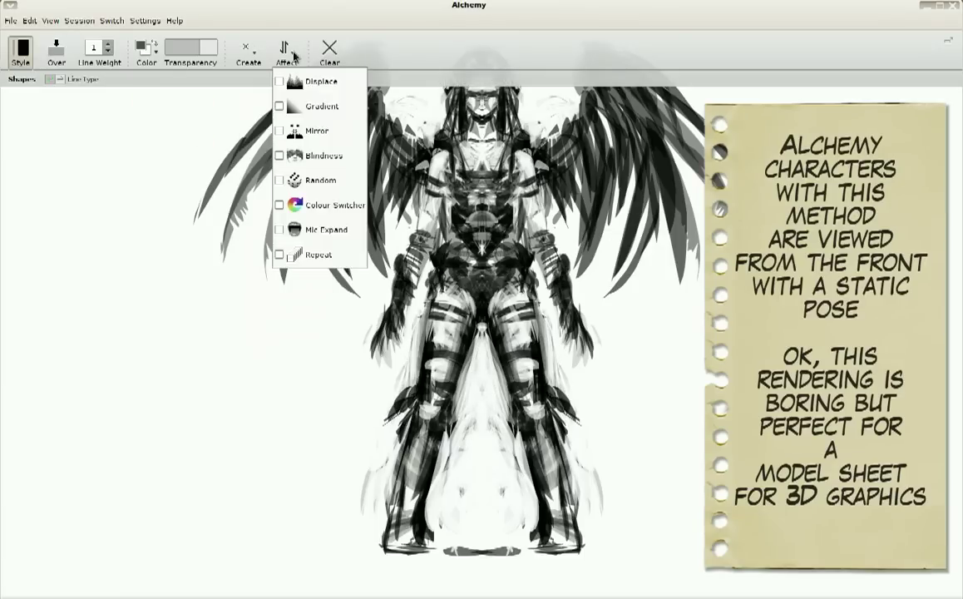
mouse_move(384, 334)
mouse_down()
mouse_move(287, 459)
mouse_move(343, 499)
mouse_move(320, 470)
mouse_up()
Build the hammer head with light and dark shapes from different drawing modes
click(247, 50)
click(266, 148)
mouse_move(266, 432)
mouse_down()
mouse_move(282, 420)
mouse_move(258, 391)
mouse_move(268, 411)
mouse_move(279, 370)
mouse_up()
click(157, 44)
click(247, 49)
click(279, 146)
drag(248, 414, 314, 503)
drag(266, 341, 304, 501)
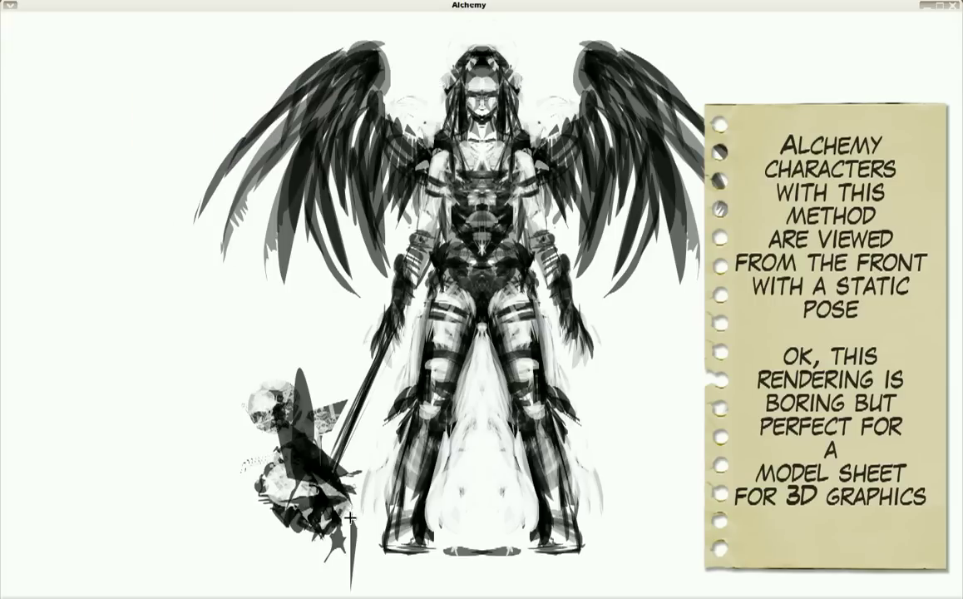
Refine the hammer head with white and dark strokes, darken the handle, add a shoulder ornament
click(254, 54)
mouse_move(275, 371)
mouse_down()
mouse_move(228, 335)
mouse_move(339, 561)
mouse_move(279, 490)
mouse_move(320, 482)
mouse_move(364, 440)
mouse_up()
drag(270, 469, 292, 555)
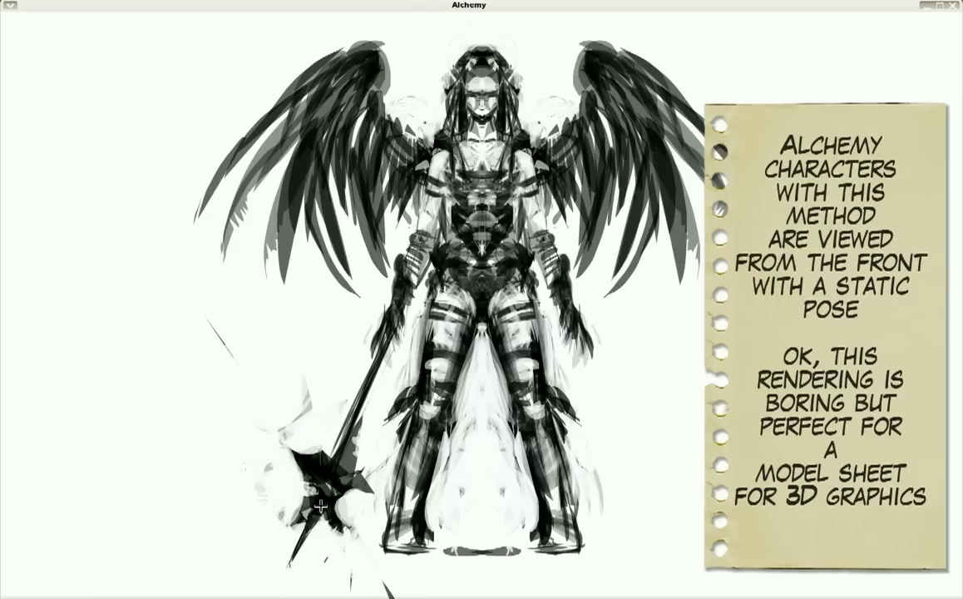
drag(305, 518, 323, 466)
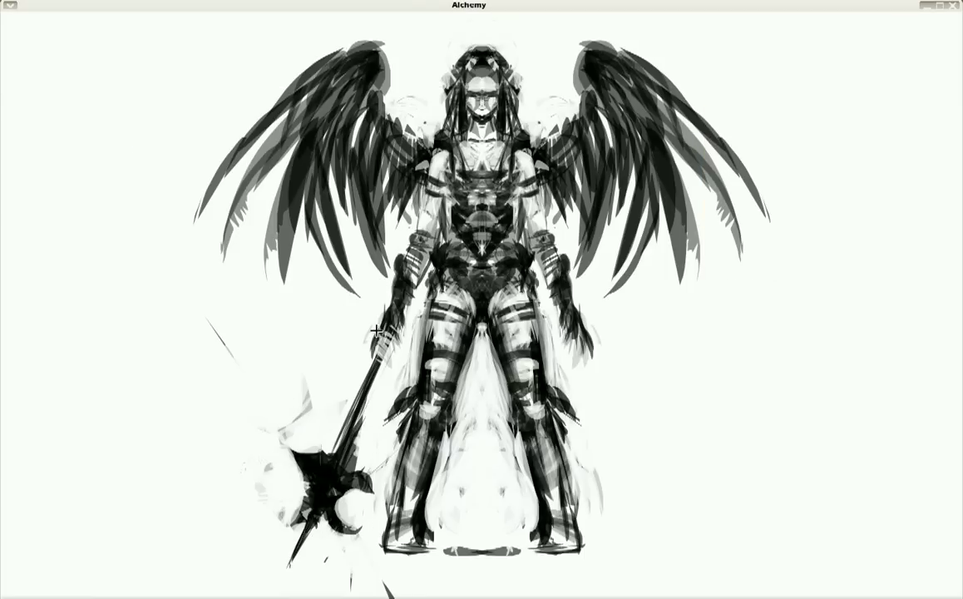
drag(390, 366, 359, 491)
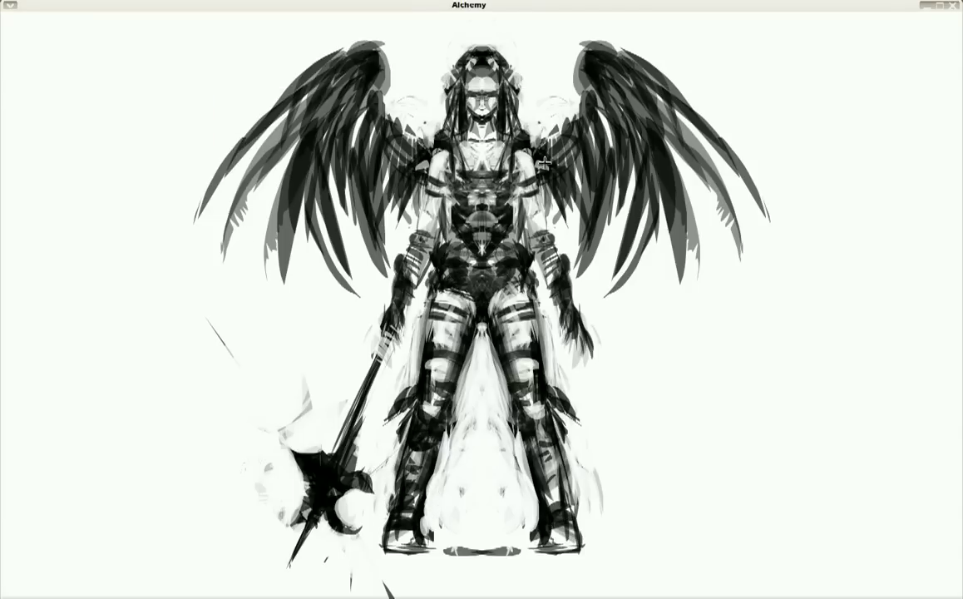
drag(522, 129, 514, 169)
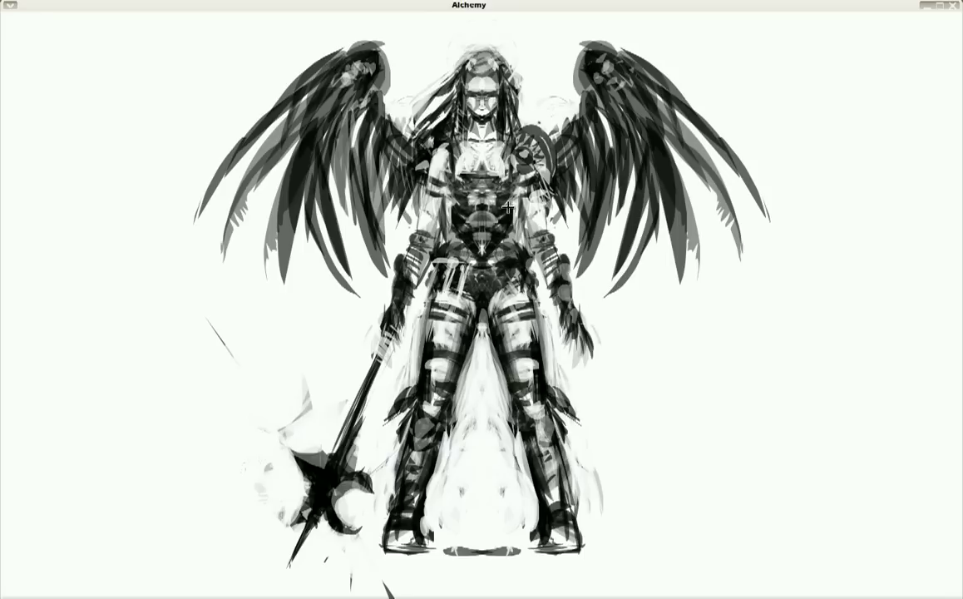
Open the File menu
click(9, 19)
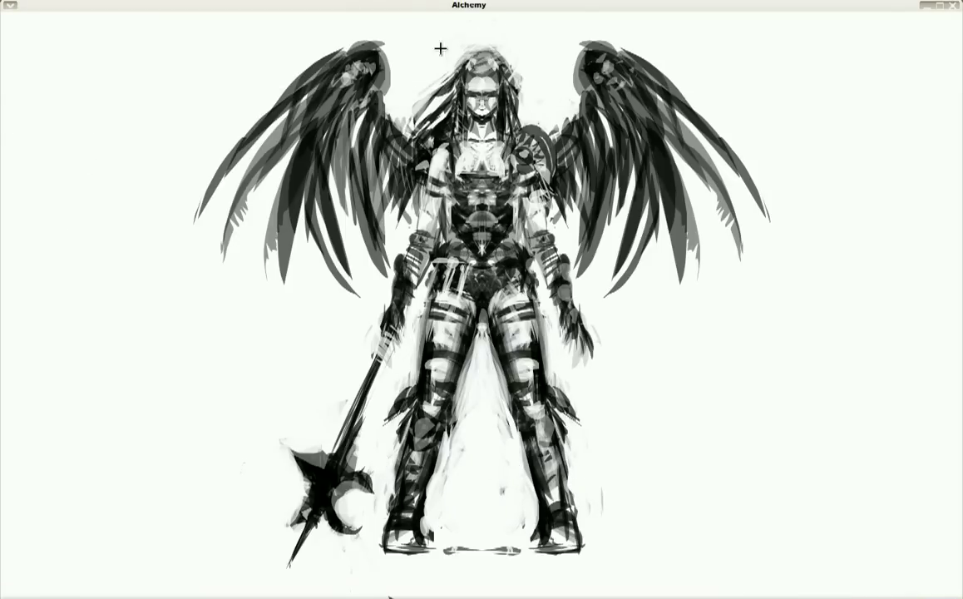
Export the drawing as PNG 'concept-art-darkangel1' into the 0-Concept folder
click(11, 20)
click(33, 60)
click(479, 385)
click(366, 476)
double_click(380, 265)
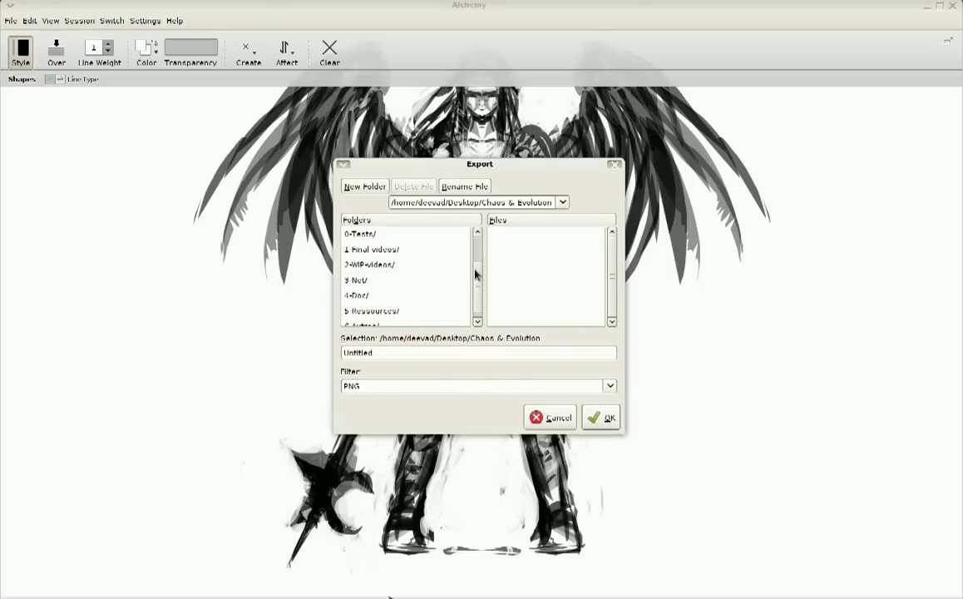
double_click(378, 237)
double_click(378, 359)
text(concept-art-darkangel001.png)
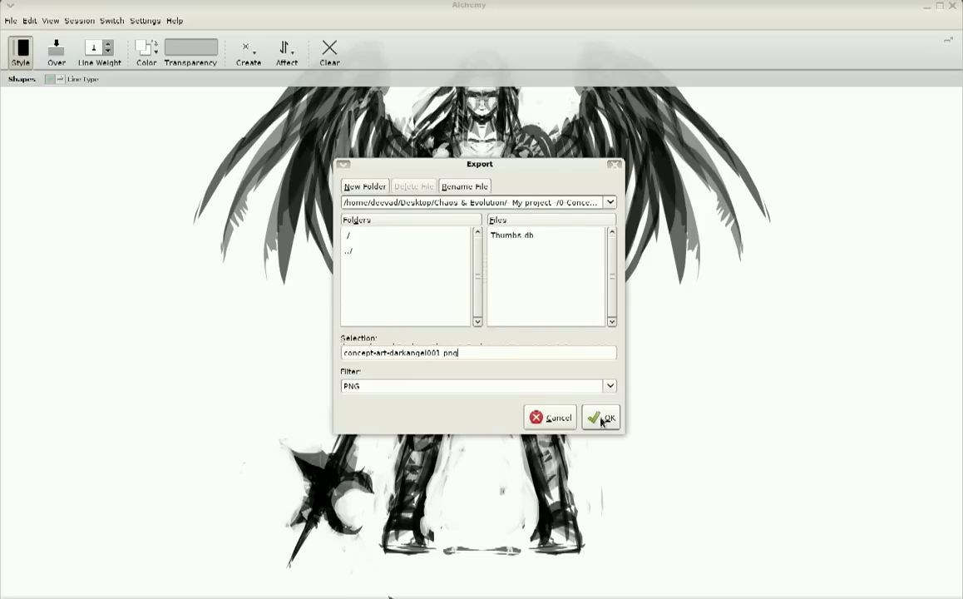
click(603, 419)
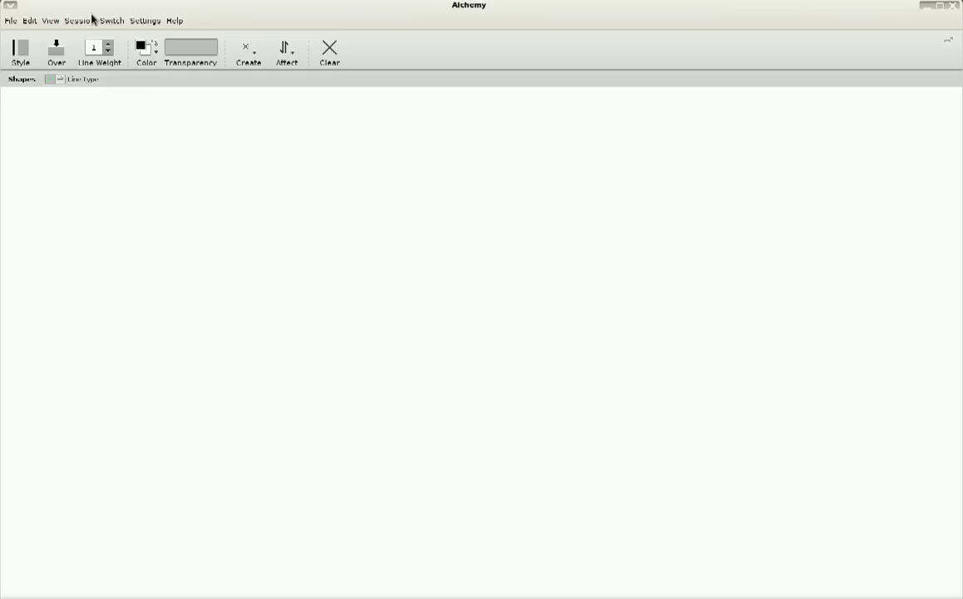
Load 'concept-art-darkangel002(head).png' from the 0-Concept folder onto the canvas
click(51, 24)
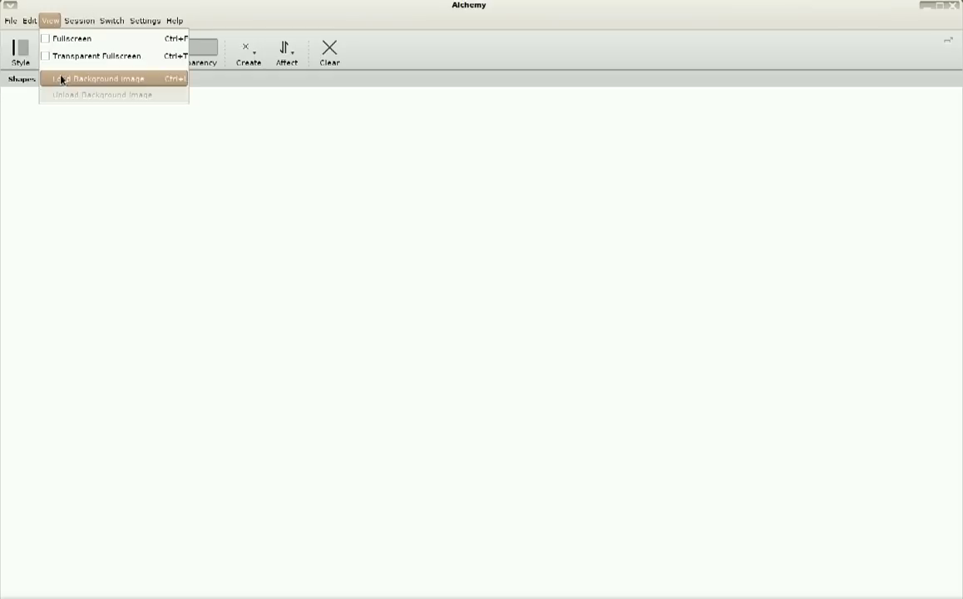
click(140, 83)
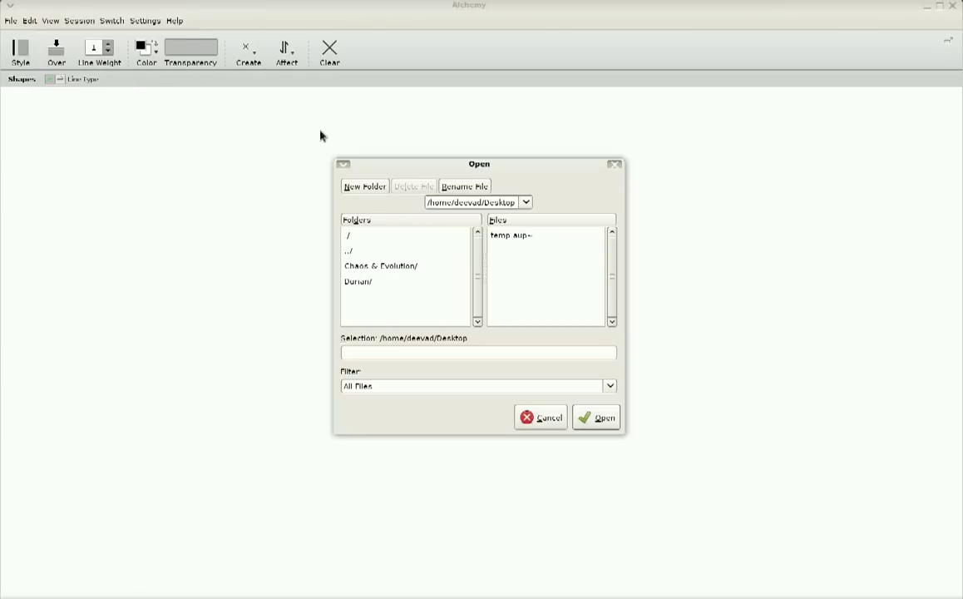
double_click(388, 270)
click(387, 269)
double_click(386, 266)
click(565, 253)
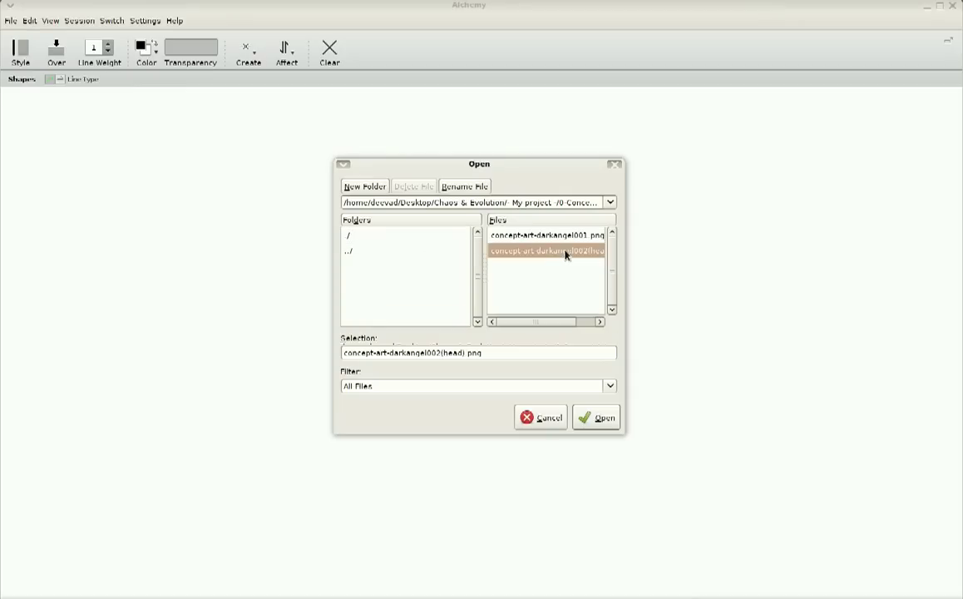
click(594, 416)
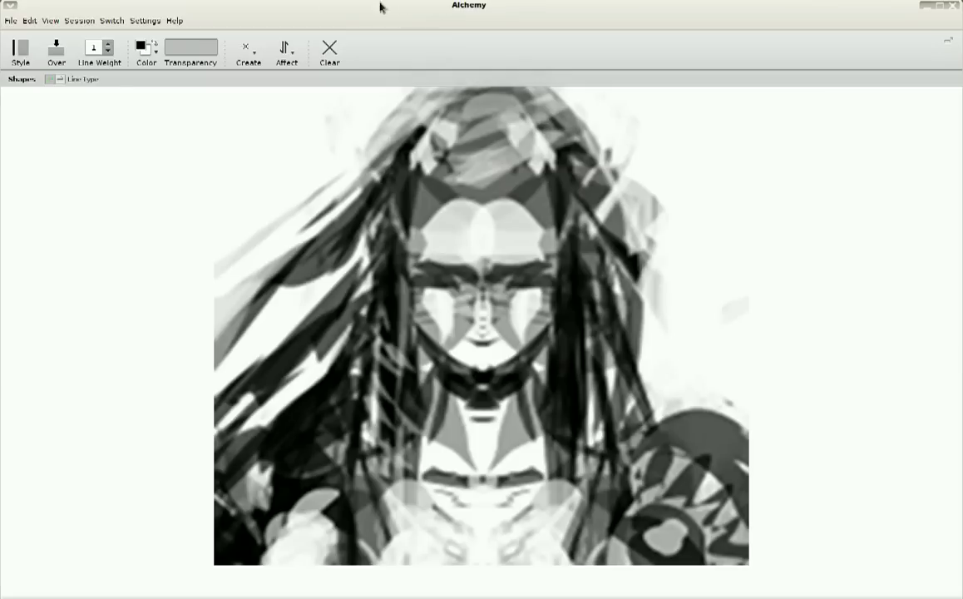
Enable horizontal Mirror in the Affect menu
click(293, 54)
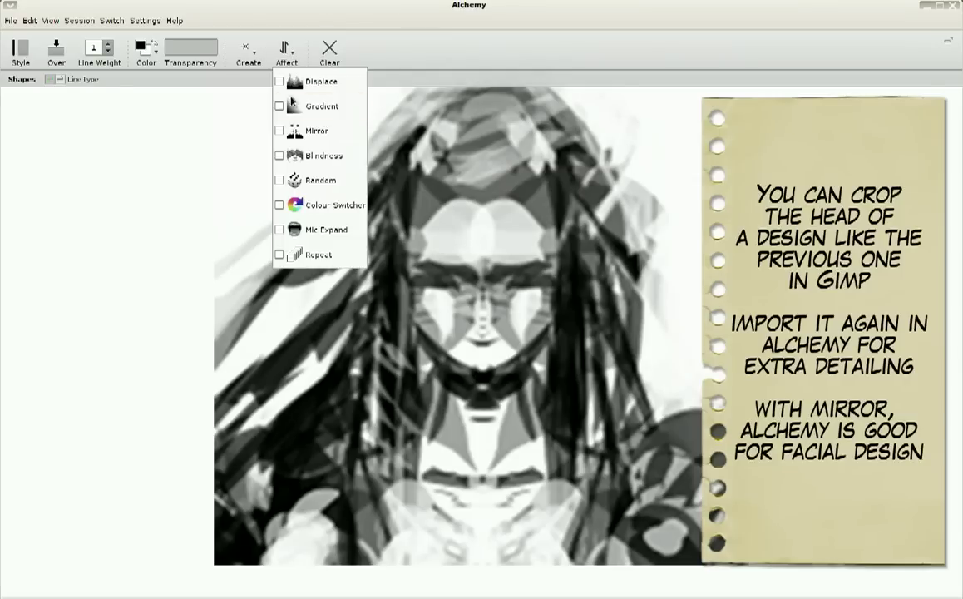
click(281, 133)
click(20, 50)
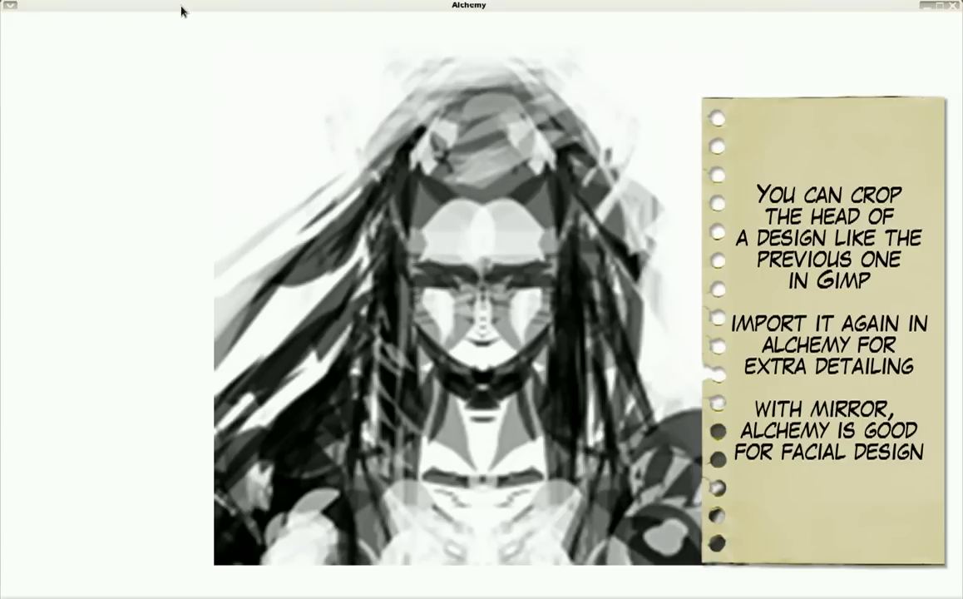
click(141, 49)
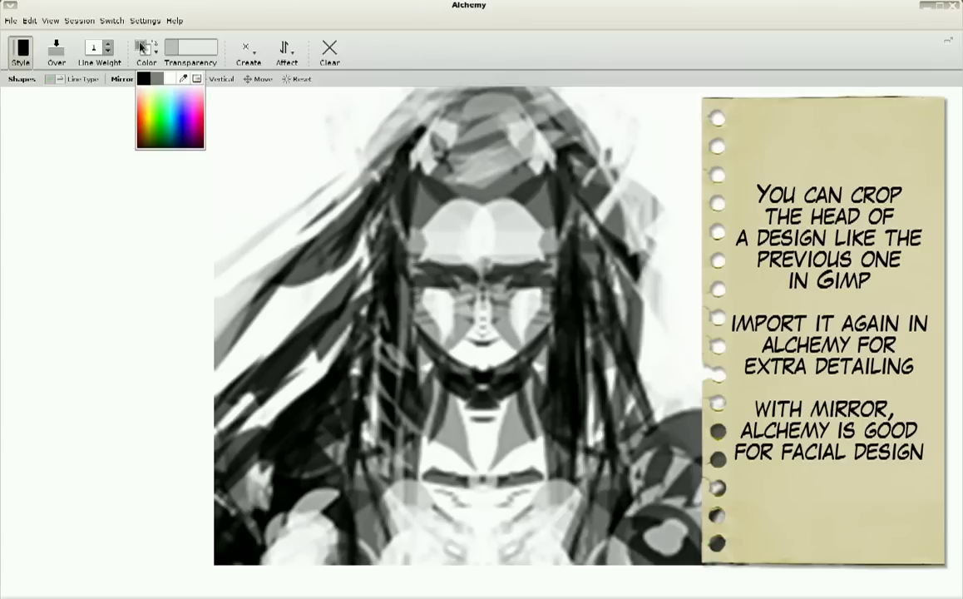
Draw mirrored dark eyes, brows, face outline and spiky strokes around the face
click(182, 51)
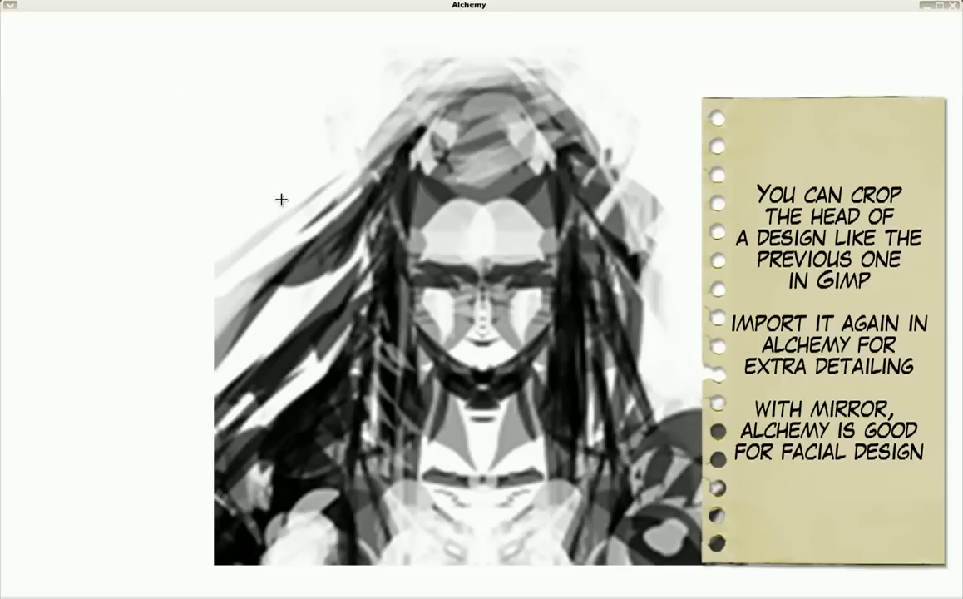
click(366, 241)
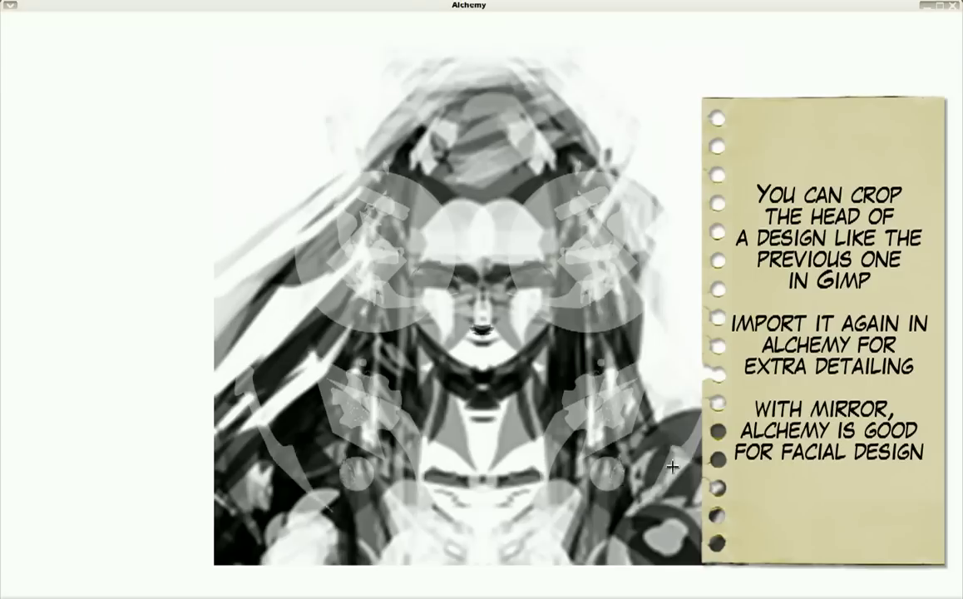
mouse_move(499, 254)
mouse_down()
mouse_move(540, 259)
mouse_move(536, 274)
mouse_up()
mouse_move(431, 200)
mouse_down()
mouse_move(416, 300)
mouse_move(423, 193)
mouse_move(390, 158)
mouse_up()
drag(341, 333, 391, 159)
drag(364, 275, 364, 187)
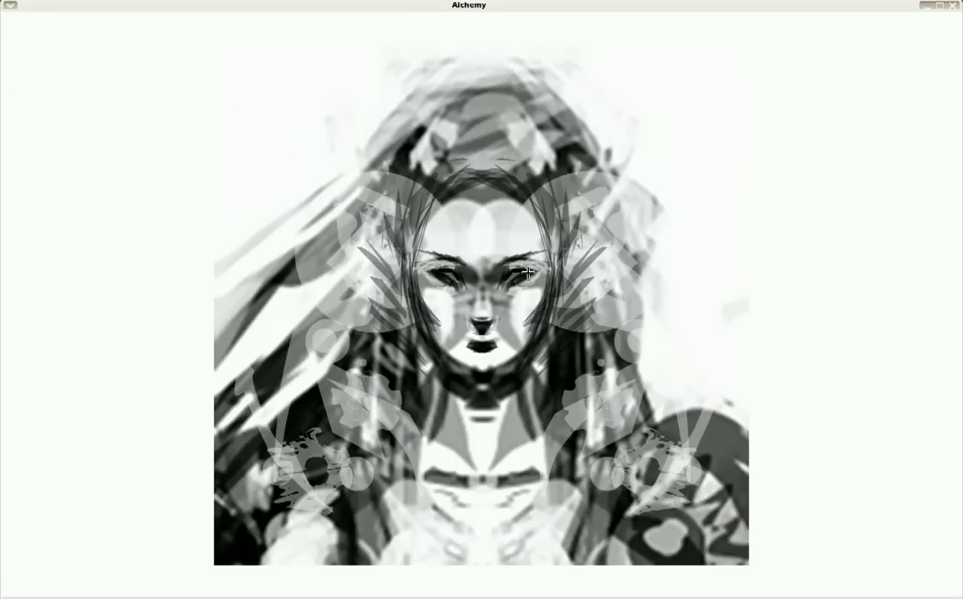
Redraw eyes, nose and lips in lighter strokes, add forehead hair, lighten the face sides
drag(527, 272, 534, 275)
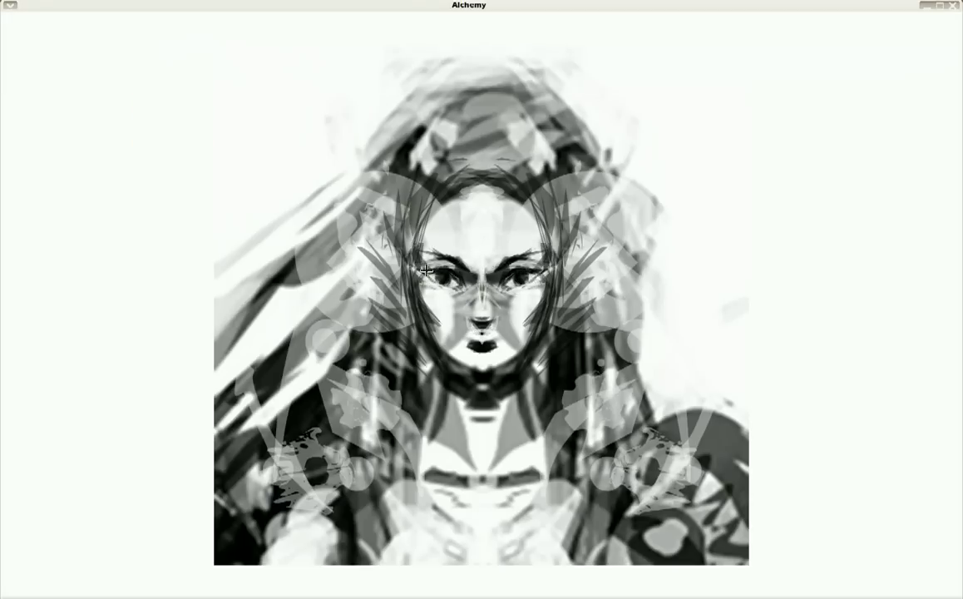
drag(466, 260, 416, 308)
drag(391, 266, 482, 333)
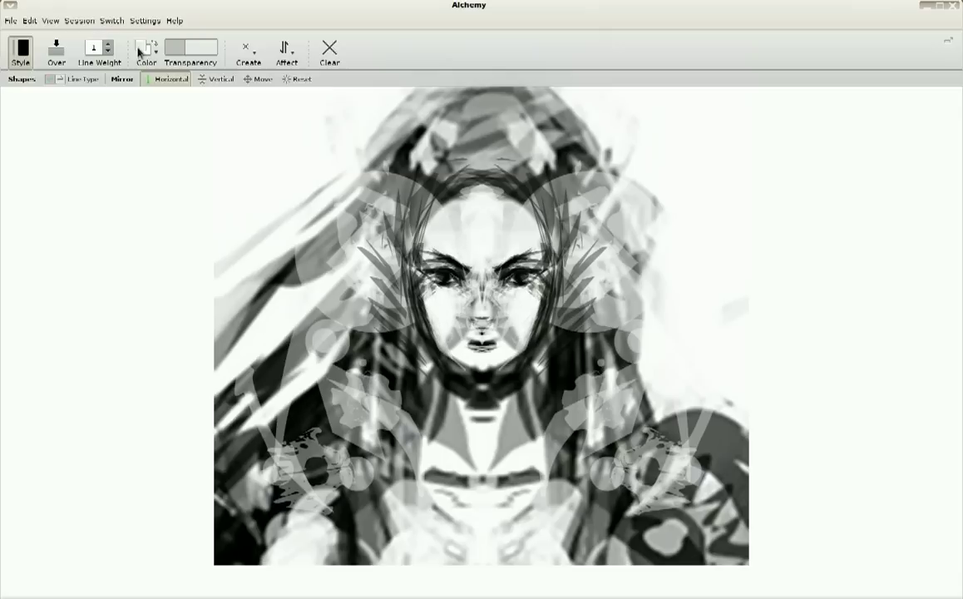
drag(391, 166, 483, 225)
drag(382, 191, 473, 325)
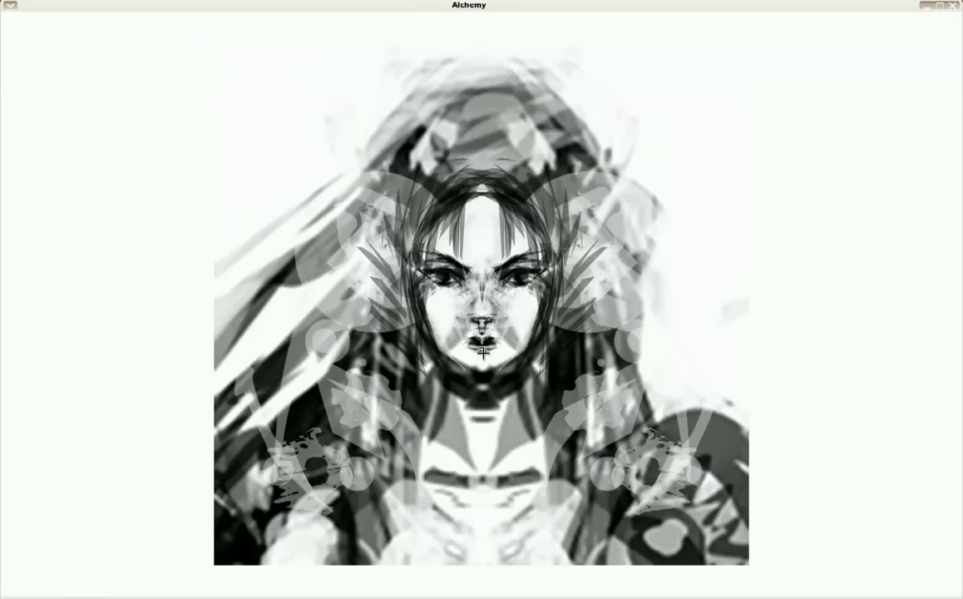
drag(419, 383, 366, 217)
mouse_move(366, 125)
mouse_down()
mouse_move(443, 95)
mouse_move(447, 144)
mouse_move(552, 181)
mouse_up()
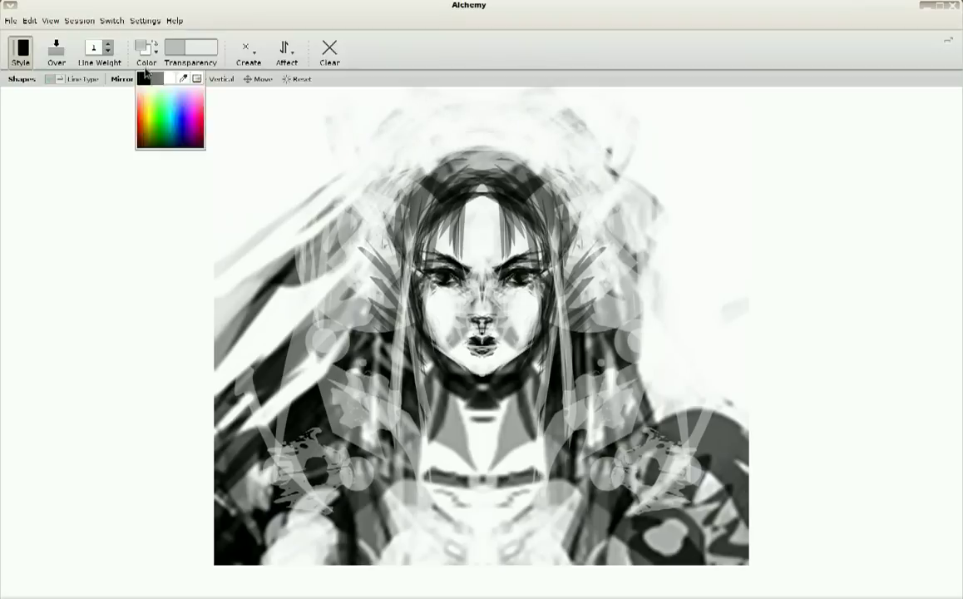
Darken the hair top and eye area, then brighten the hair, forehead strands and lips
drag(432, 133, 341, 258)
drag(390, 125, 424, 179)
mouse_move(399, 258)
mouse_down()
mouse_move(473, 289)
mouse_move(482, 305)
mouse_up()
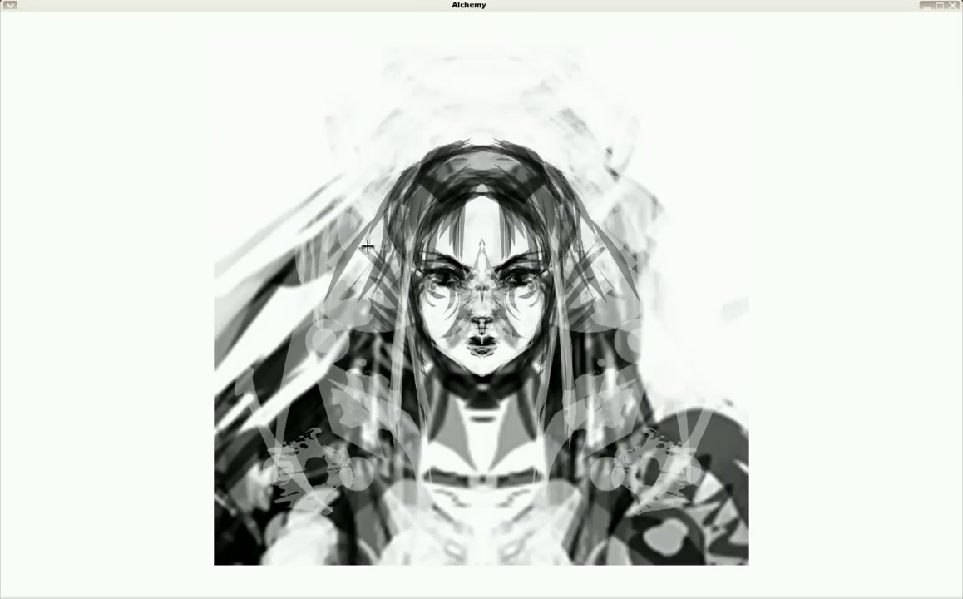
drag(391, 133, 469, 239)
mouse_move(366, 390)
mouse_down()
mouse_move(364, 225)
mouse_move(414, 267)
mouse_up()
drag(412, 208, 513, 305)
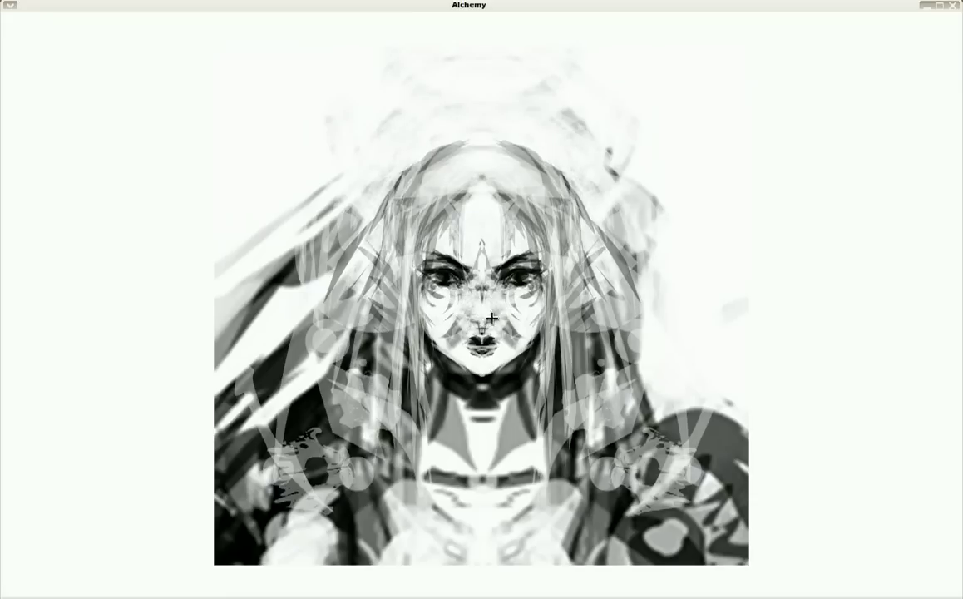
mouse_move(480, 354)
mouse_down()
mouse_move(479, 311)
mouse_move(477, 376)
mouse_up()
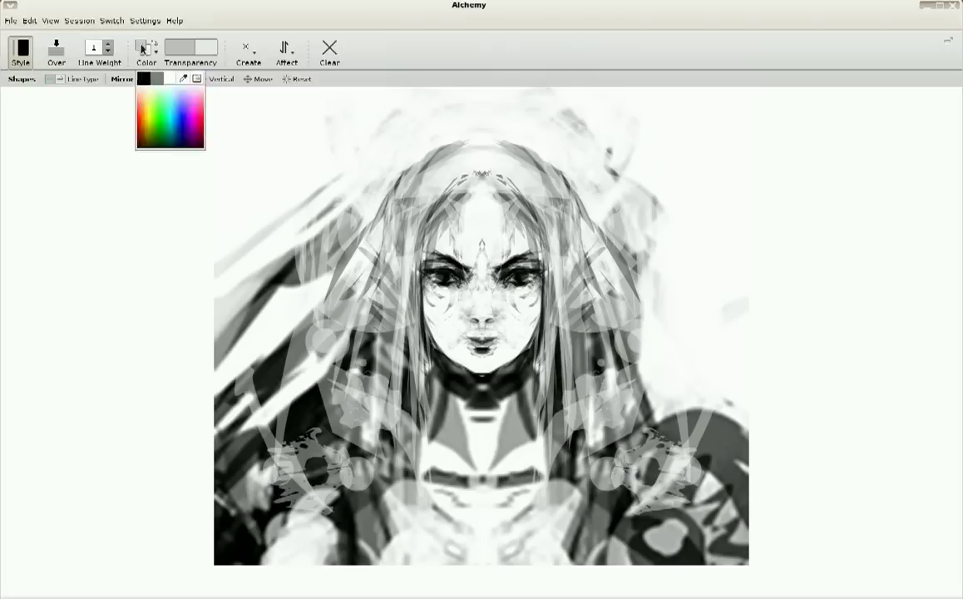
Add a dark head chevron, cheek lines, earpiece ornaments, and arches with tall spikes above the head
drag(387, 287, 395, 320)
drag(374, 250, 378, 349)
drag(430, 172, 475, 154)
mouse_move(366, 258)
mouse_down()
mouse_move(395, 343)
mouse_move(357, 208)
mouse_move(378, 137)
mouse_up()
mouse_move(358, 218)
mouse_down()
mouse_move(379, 250)
mouse_move(382, 300)
mouse_up()
drag(391, 159, 499, 108)
drag(566, 221, 581, 177)
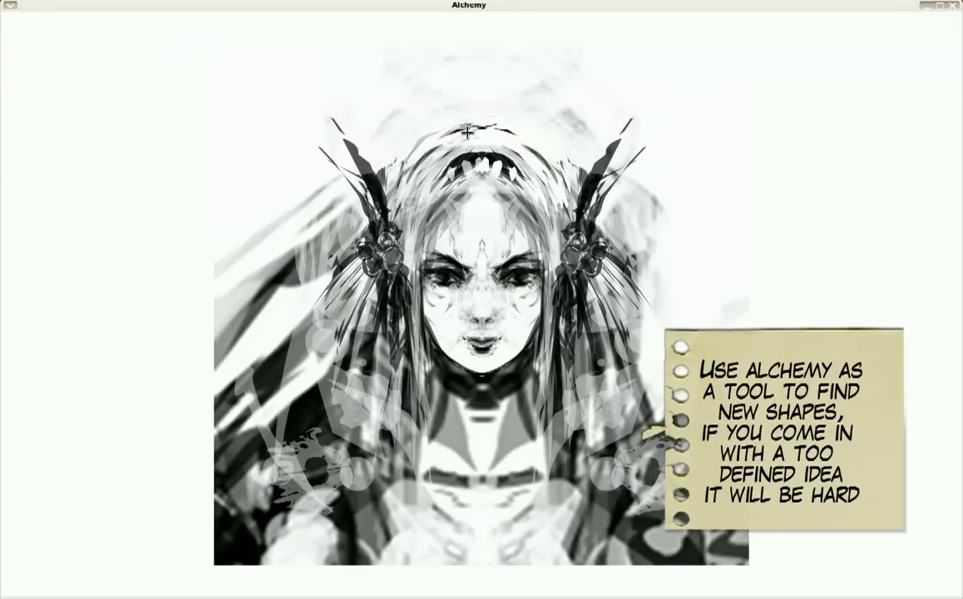
Darken the head top and the hair down both sides with mirrored dark strokes
drag(467, 131, 357, 176)
drag(298, 265, 250, 349)
drag(287, 309, 243, 381)
drag(353, 295, 316, 416)
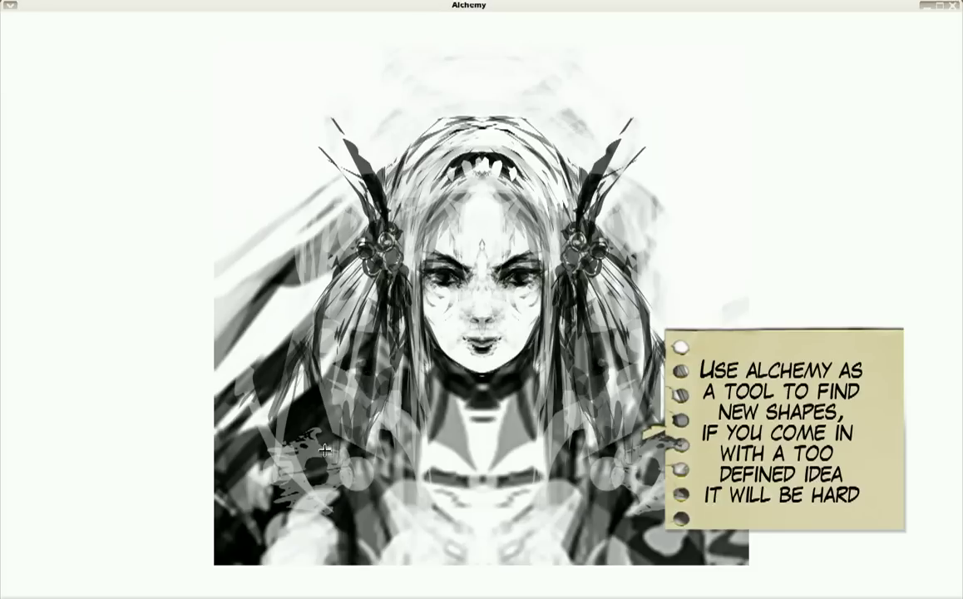
drag(304, 237, 245, 291)
drag(379, 125, 275, 220)
drag(324, 145, 241, 308)
mouse_move(266, 250)
mouse_down()
mouse_move(350, 310)
mouse_move(283, 249)
mouse_move(246, 295)
mouse_up()
Add white hair streaks, dark crown spikes, a darker neck and dark side horns
drag(308, 167, 250, 258)
mouse_move(332, 146)
mouse_down()
mouse_move(436, 130)
mouse_move(408, 208)
mouse_up()
drag(391, 325, 407, 459)
drag(389, 366, 365, 499)
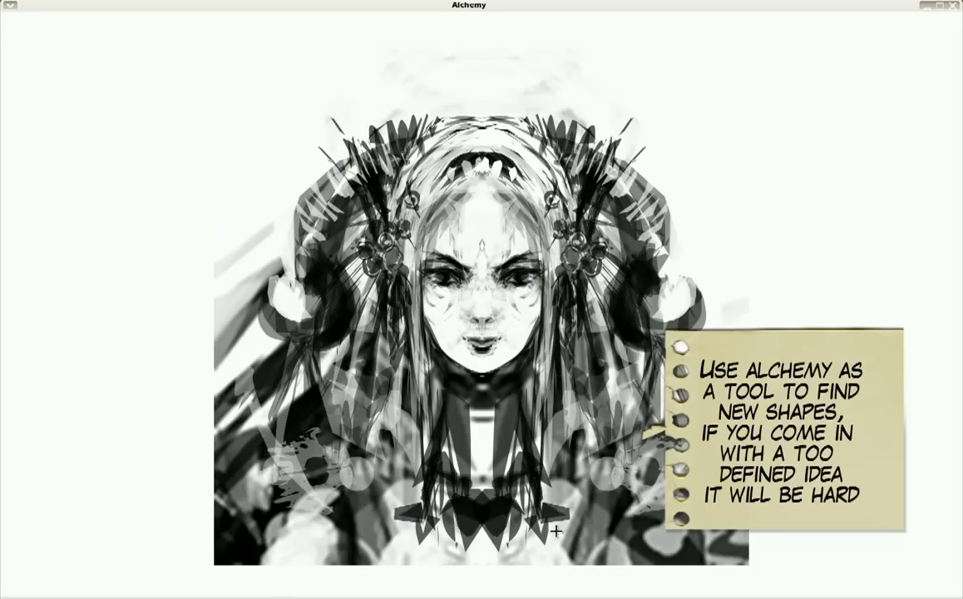
drag(273, 237, 250, 311)
mouse_move(319, 79)
mouse_down()
mouse_move(432, 73)
mouse_move(405, 194)
mouse_up()
Thicken the horns, darken the lower body and add dark strands over the forehead and face
drag(358, 324, 216, 490)
drag(374, 383, 366, 478)
drag(324, 120, 264, 206)
click(142, 48)
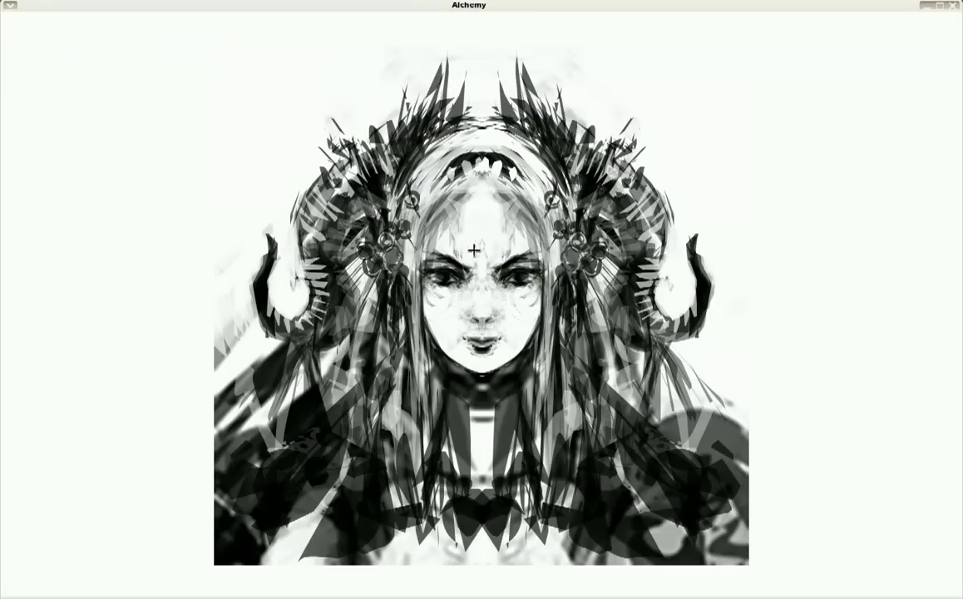
drag(435, 171, 386, 237)
drag(416, 120, 403, 175)
drag(391, 312, 433, 356)
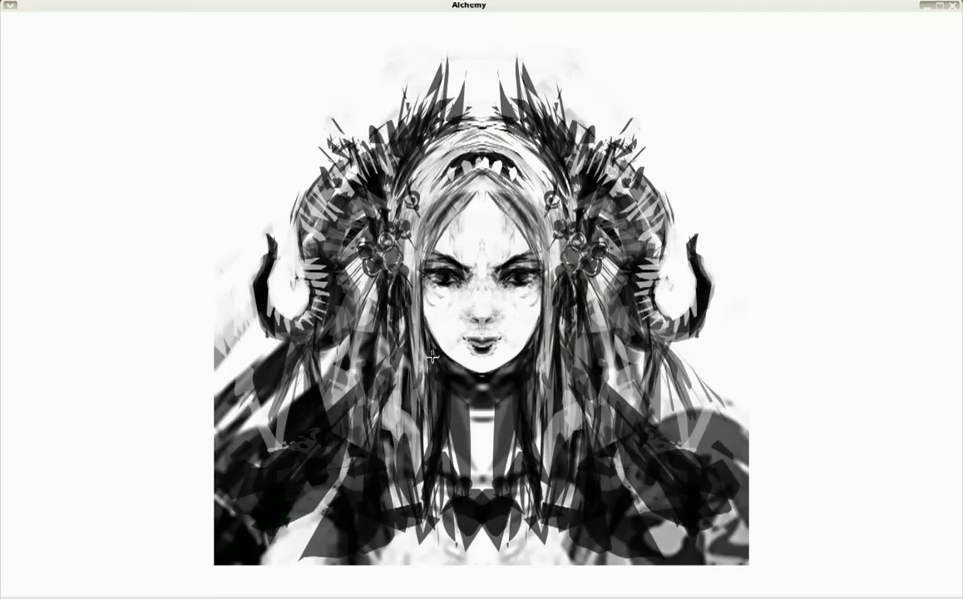
Add faint hair strands and lighten the horns and upper hair with white strokes
drag(357, 341, 328, 250)
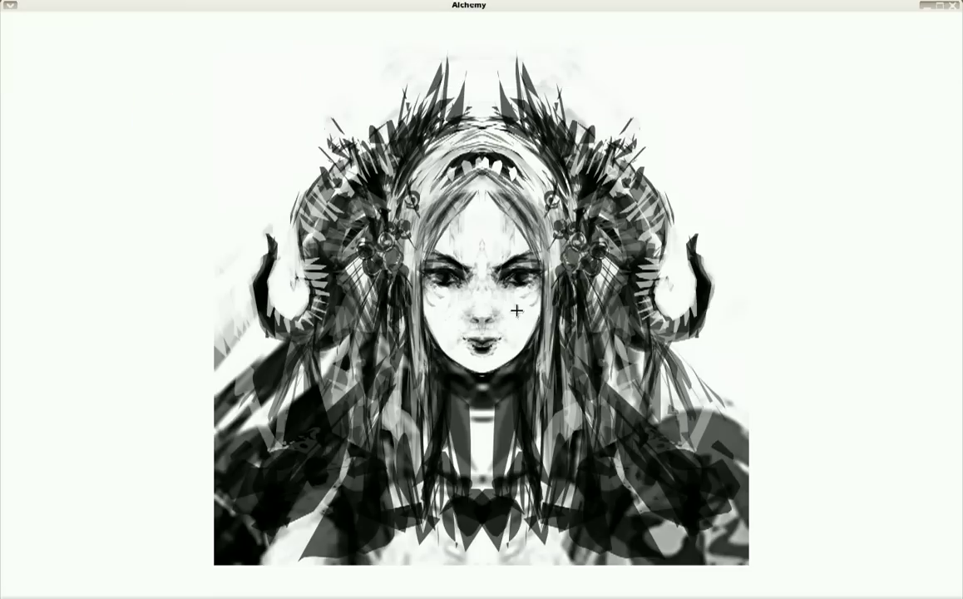
drag(250, 213, 237, 245)
drag(233, 304, 279, 191)
drag(370, 104, 358, 165)
Lighten the lower hair strands and add light crescents and circles down the hair
drag(387, 358, 395, 491)
drag(332, 337, 348, 413)
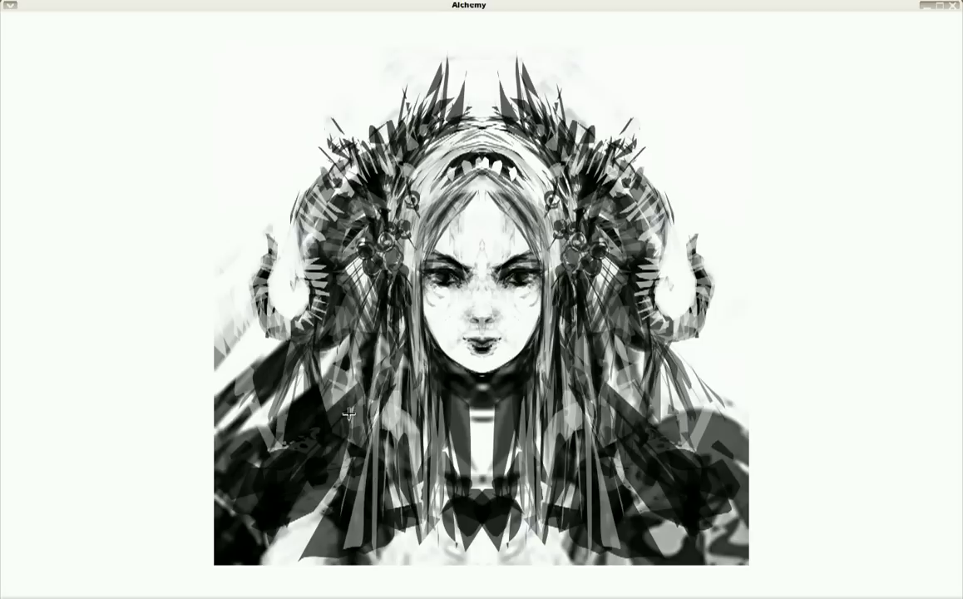
mouse_move(499, 353)
mouse_down()
mouse_move(510, 423)
mouse_move(463, 513)
mouse_up()
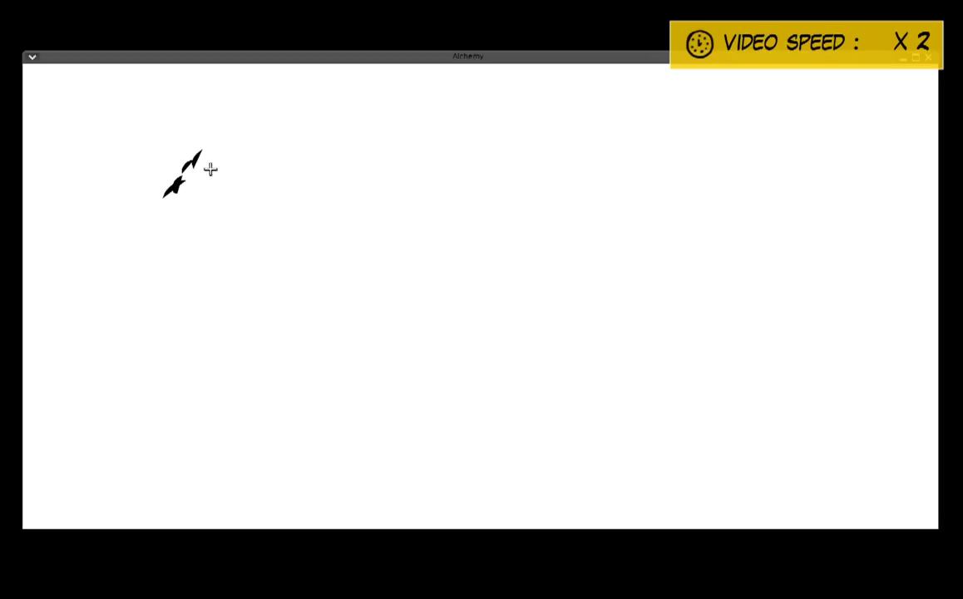
Draw two thin horizontal strokes, then set up Pull Shapes with the bones shape library
mouse_move(178, 179)
mouse_down()
mouse_move(236, 144)
mouse_move(271, 167)
mouse_up()
drag(146, 221, 321, 235)
click(265, 99)
click(287, 206)
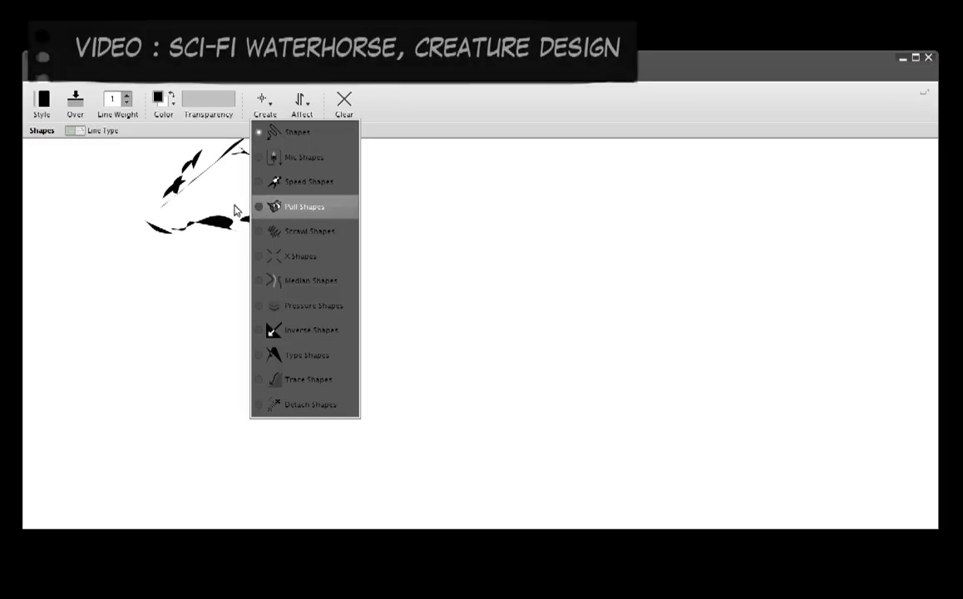
click(104, 130)
click(104, 163)
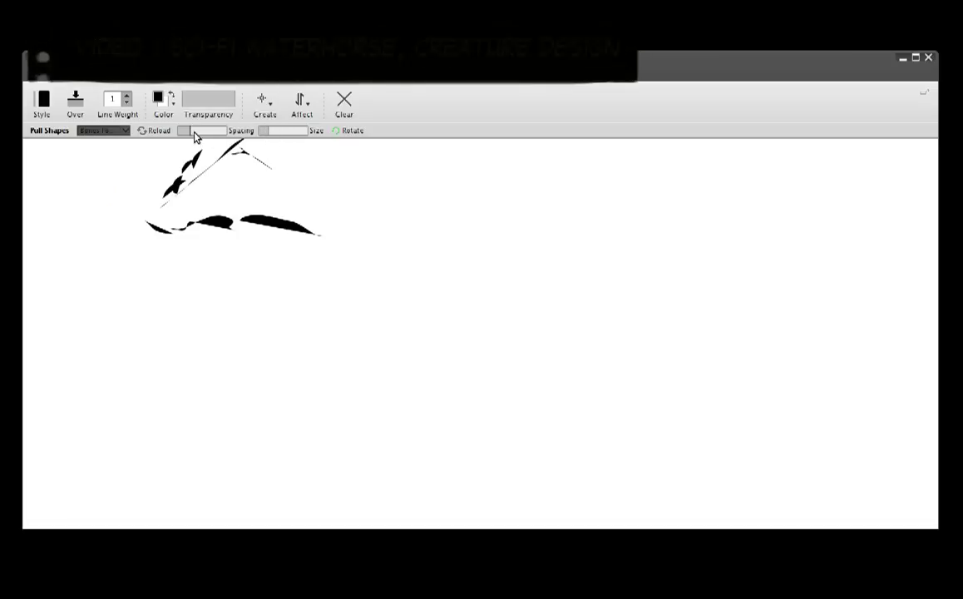
Spread a dense cloud of pulled bone shapes across the middle and right of the canvas
mouse_move(205, 190)
mouse_down()
mouse_move(325, 183)
mouse_move(355, 241)
mouse_up()
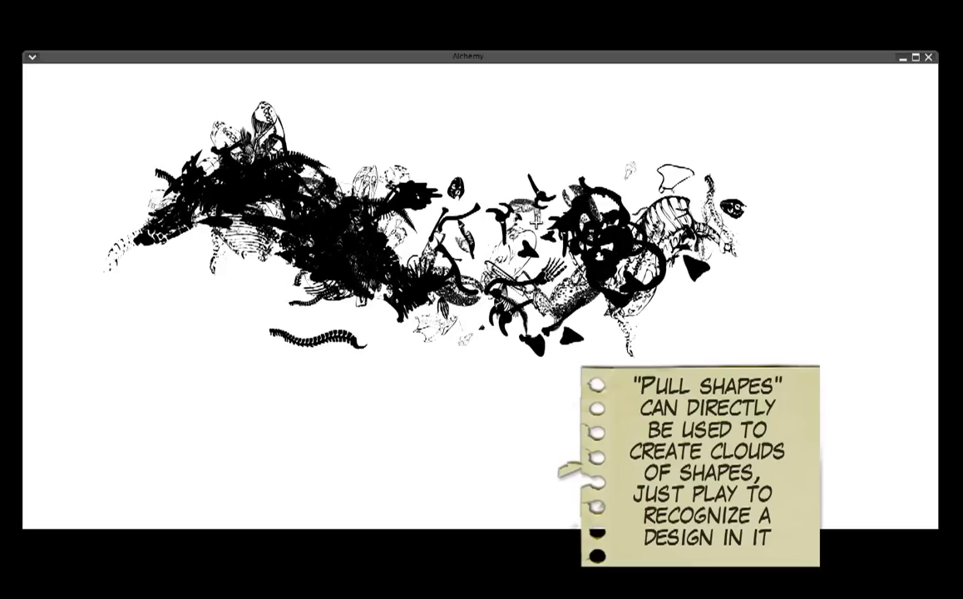
drag(355, 241, 366, 200)
mouse_move(269, 131)
mouse_down()
mouse_move(742, 271)
mouse_move(532, 283)
mouse_up()
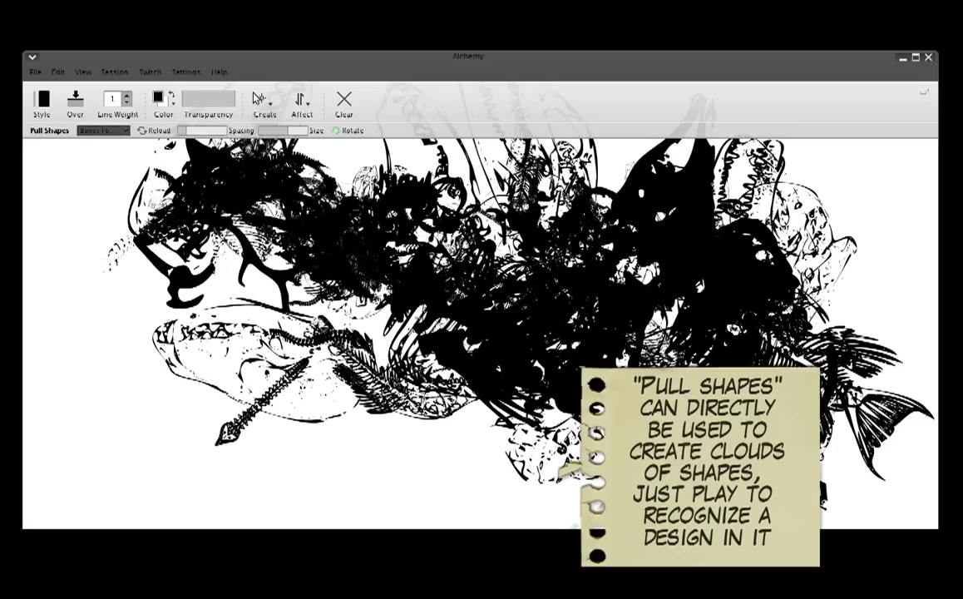
Switch to Speed Shapes in white and carve broad white sweeps through the cloud
mouse_move(483, 75)
click(254, 98)
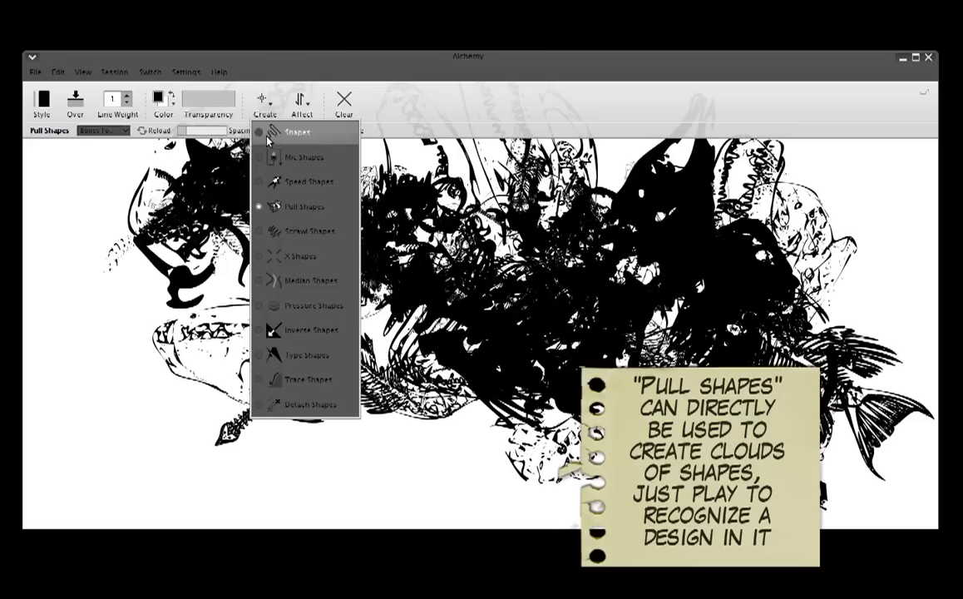
click(260, 181)
click(162, 119)
mouse_move(140, 199)
mouse_down()
mouse_move(151, 295)
mouse_move(277, 349)
mouse_move(430, 440)
mouse_move(300, 414)
mouse_up()
mouse_move(353, 111)
mouse_down()
mouse_move(727, 146)
mouse_move(805, 178)
mouse_up()
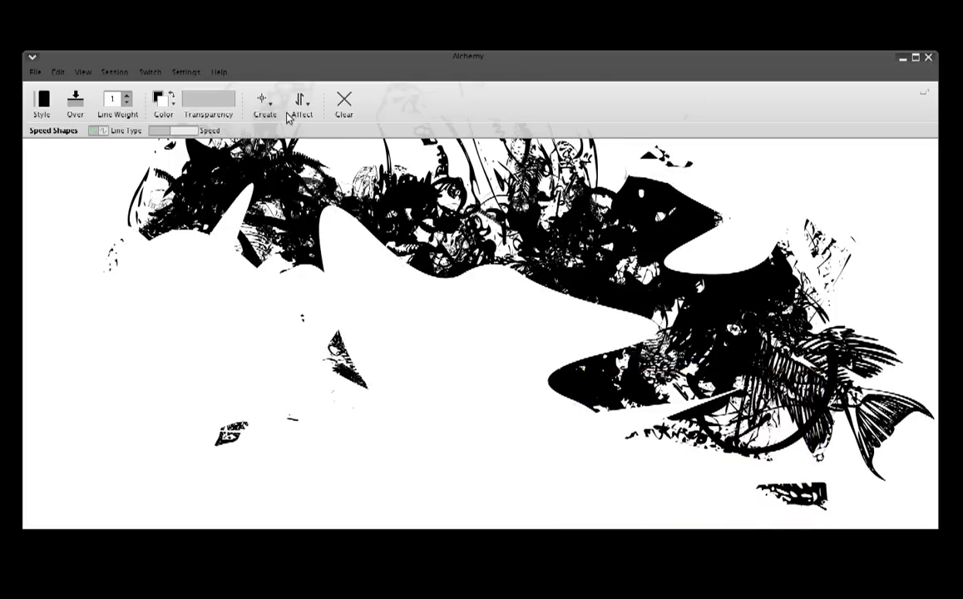
Change the shape mode and fill more black into the upper left and centre of the mass
click(250, 96)
click(266, 157)
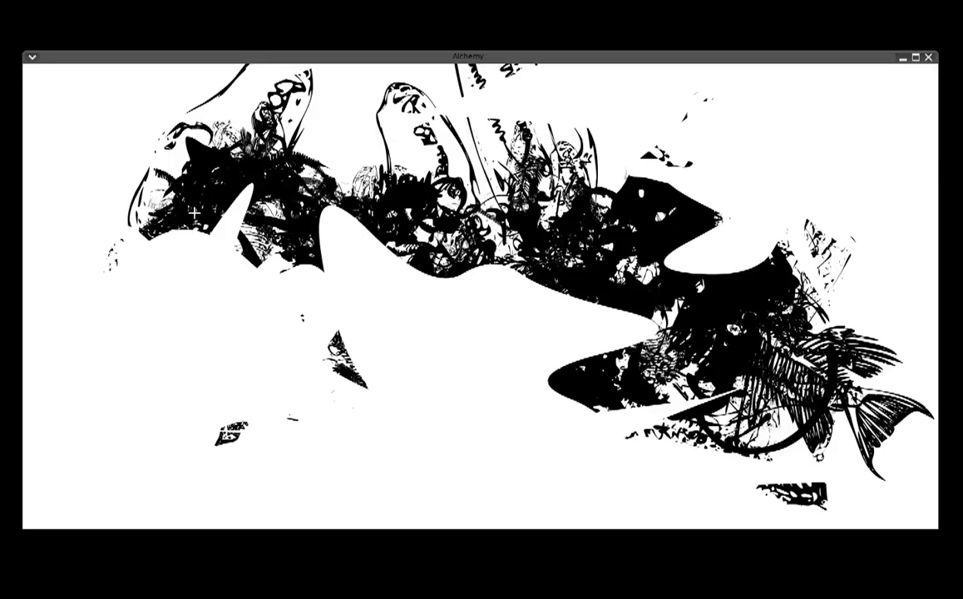
mouse_move(158, 213)
mouse_down()
mouse_move(179, 233)
mouse_move(326, 194)
mouse_move(184, 239)
mouse_move(501, 311)
mouse_move(431, 293)
mouse_up()
drag(423, 242, 701, 288)
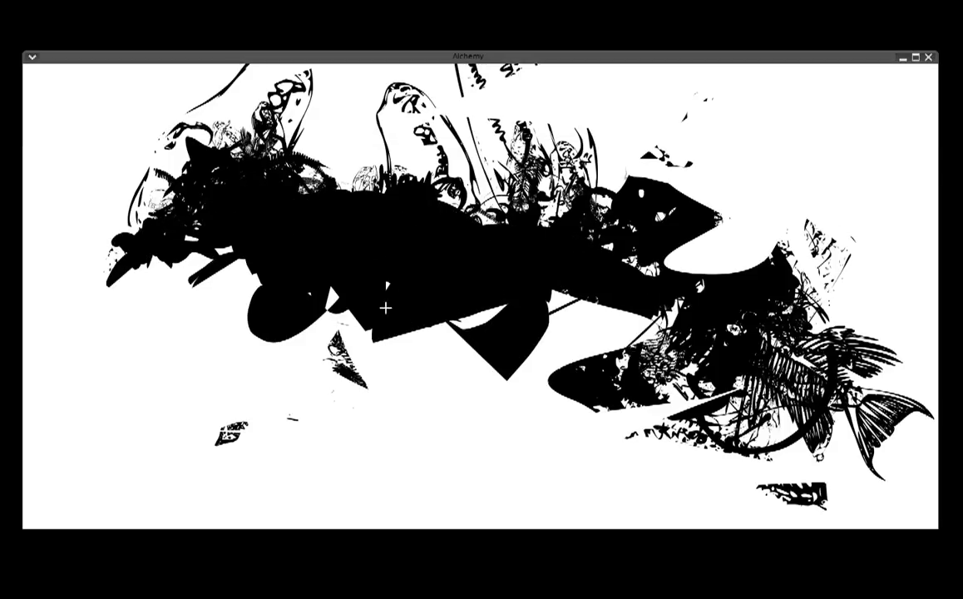
Erase stray clutter around the mass and shade the head and underside with translucent grey
mouse_move(93, 256)
mouse_down()
mouse_move(153, 190)
mouse_move(310, 139)
mouse_up()
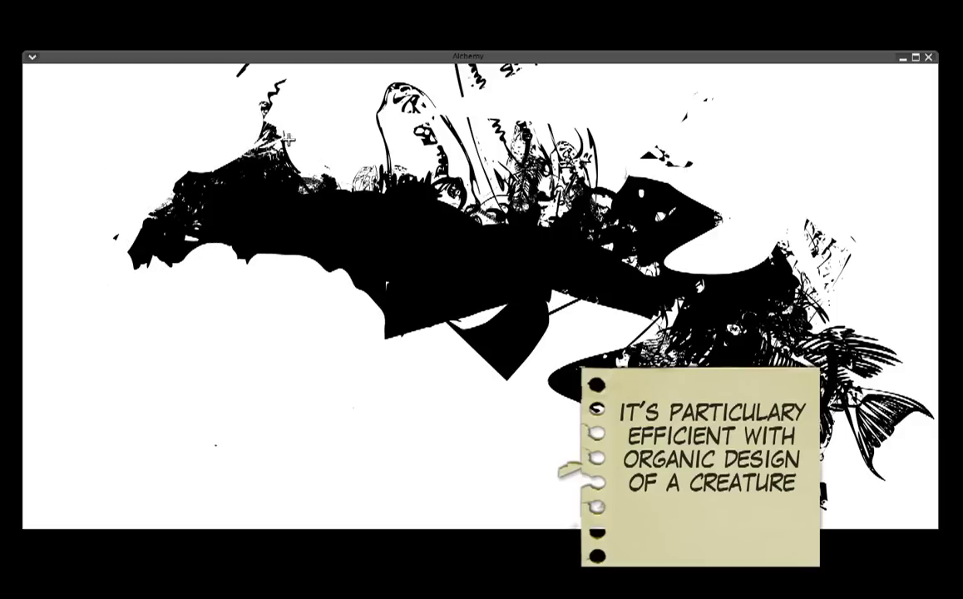
drag(454, 149, 358, 211)
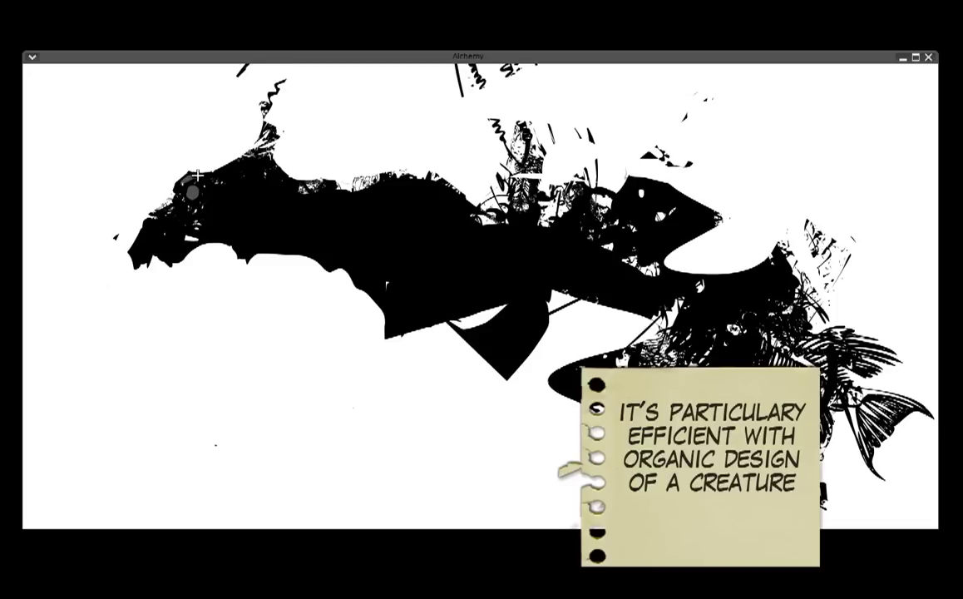
drag(210, 188, 277, 116)
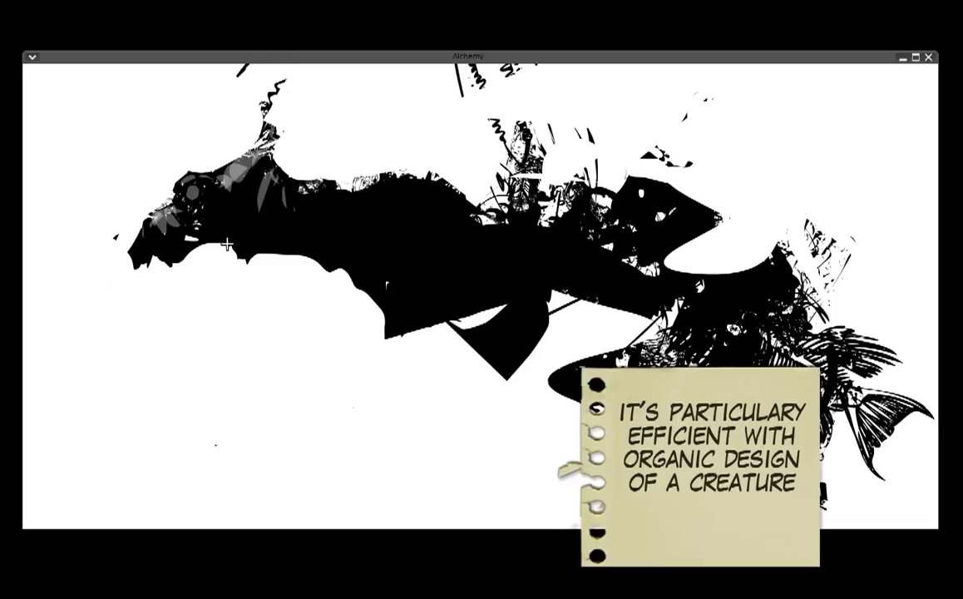
drag(184, 242, 300, 243)
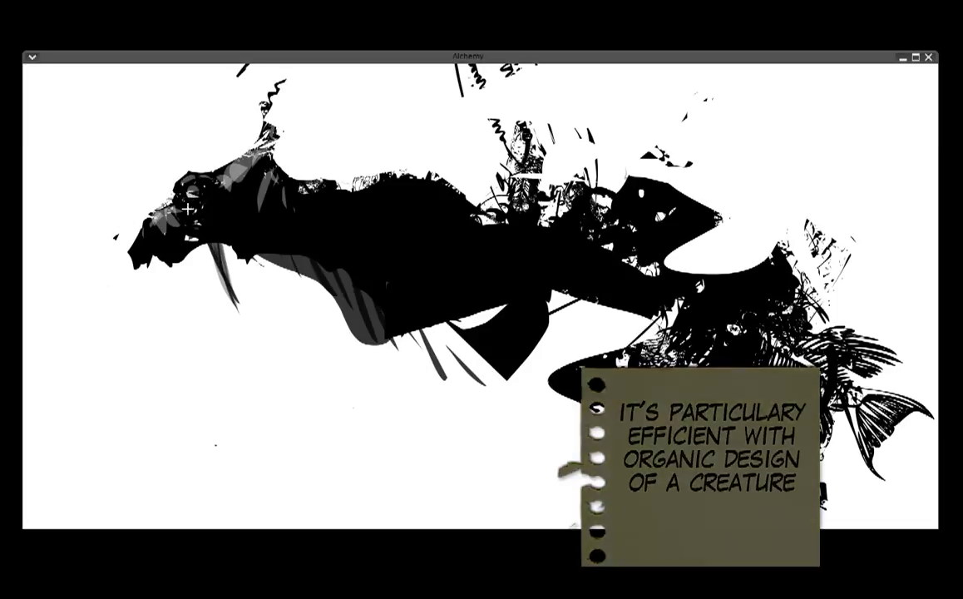
Stamp grey pulled shapes across the body, then add freehand black-and-white shards
click(265, 101)
click(283, 206)
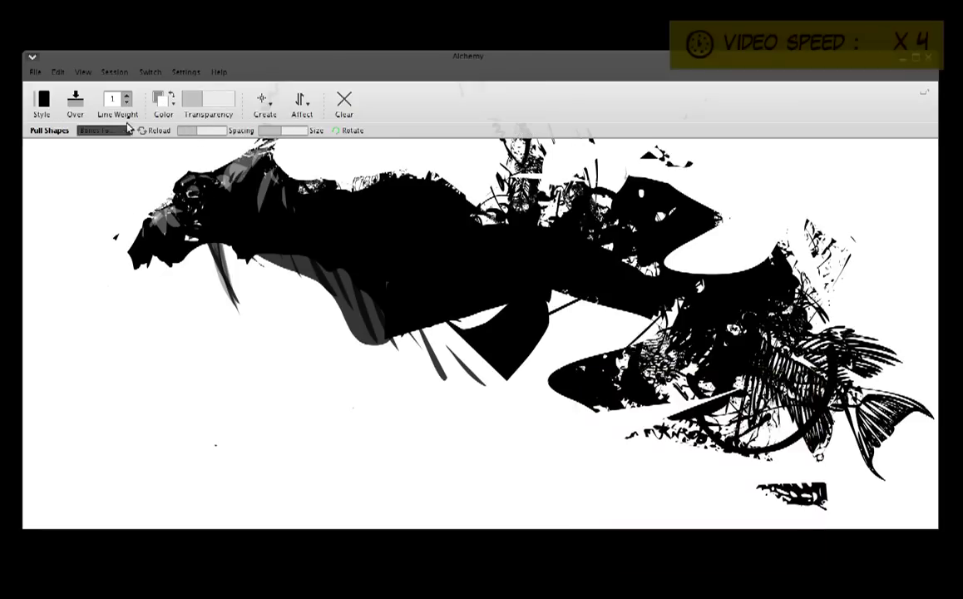
drag(249, 217, 615, 283)
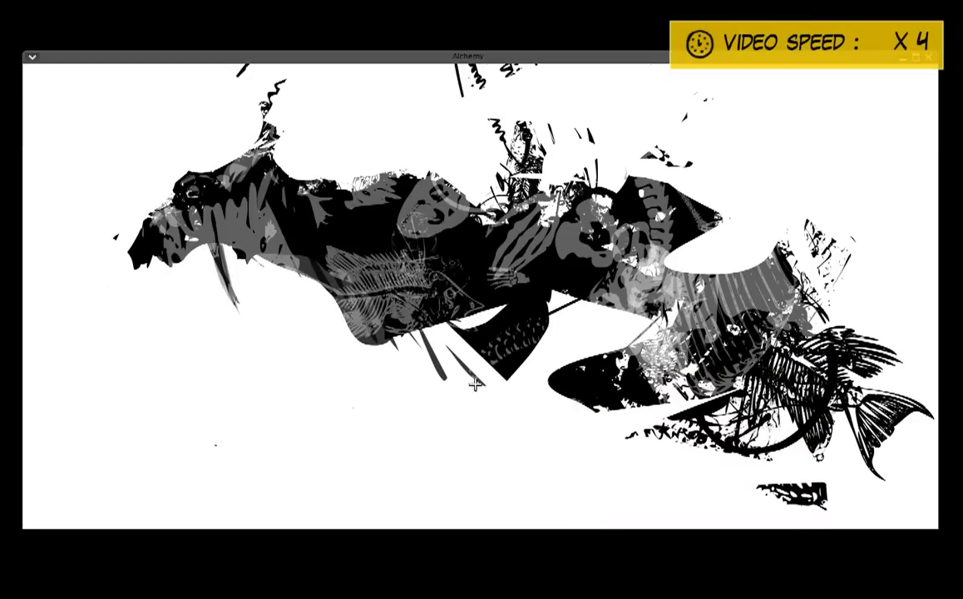
click(264, 101)
click(267, 120)
mouse_move(383, 167)
mouse_down()
mouse_move(564, 235)
mouse_move(585, 230)
mouse_move(774, 455)
mouse_move(674, 358)
mouse_up()
mouse_move(380, 326)
mouse_down()
mouse_move(425, 307)
mouse_move(391, 275)
mouse_up()
Cover the shards in translucent grey and paint a grey leg and strokes below the body
click(199, 101)
mouse_move(457, 249)
mouse_down()
mouse_move(475, 356)
mouse_move(345, 352)
mouse_up()
drag(389, 314, 327, 449)
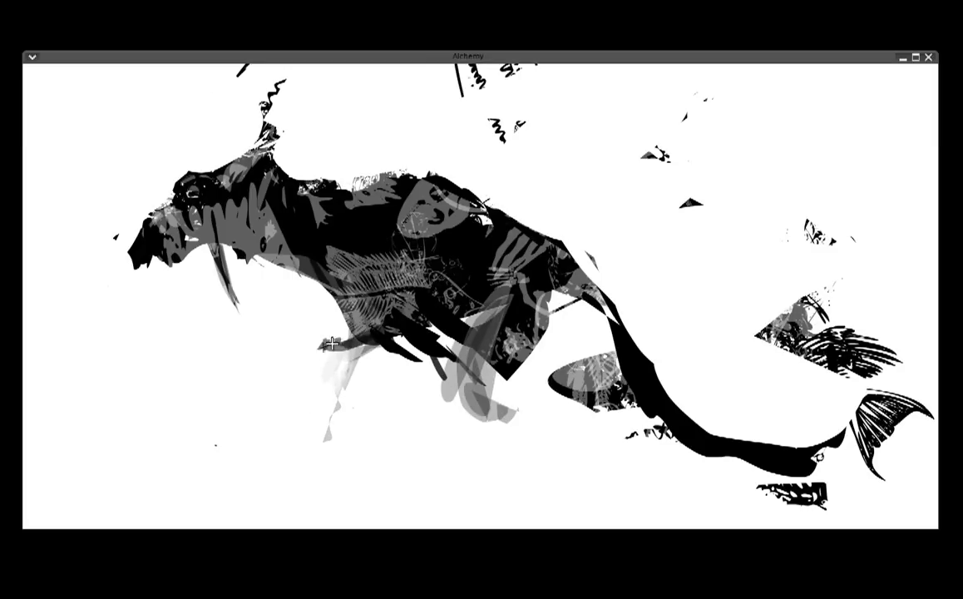
mouse_move(373, 421)
mouse_down()
mouse_move(511, 350)
mouse_move(537, 511)
mouse_move(457, 395)
mouse_move(520, 406)
mouse_move(617, 379)
mouse_move(582, 316)
mouse_move(541, 291)
mouse_move(512, 345)
mouse_move(532, 316)
mouse_move(599, 383)
mouse_move(733, 398)
mouse_up()
Stamp pulled shapes near the rear and reshape the tail with thin pulled shapes
click(264, 100)
click(305, 206)
click(736, 395)
click(624, 366)
click(265, 100)
click(251, 139)
mouse_move(746, 373)
mouse_down()
mouse_move(886, 473)
mouse_move(715, 476)
mouse_up()
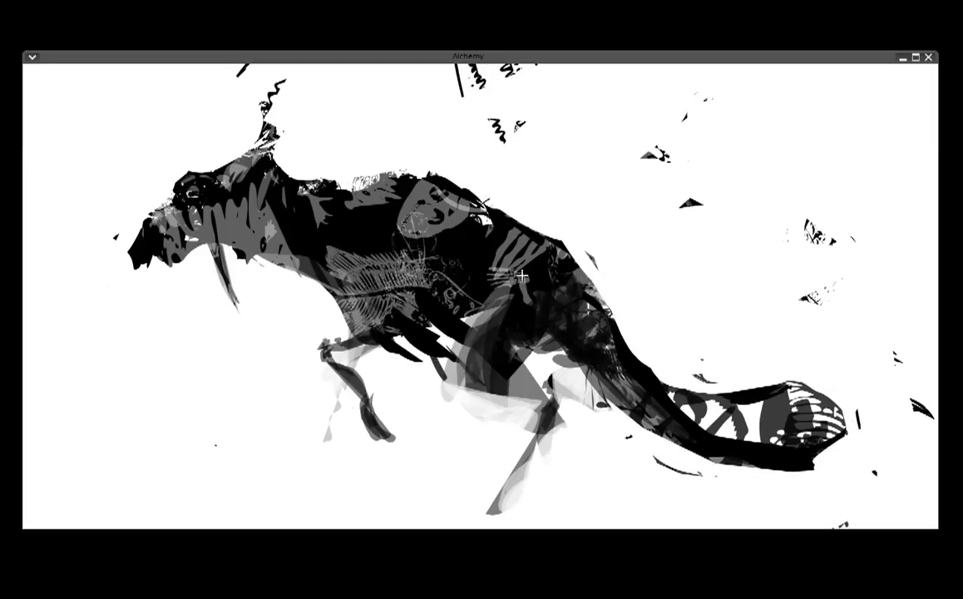
Add a spike above the head, black front and hind legs, and darken the back and tail
drag(264, 133, 291, 83)
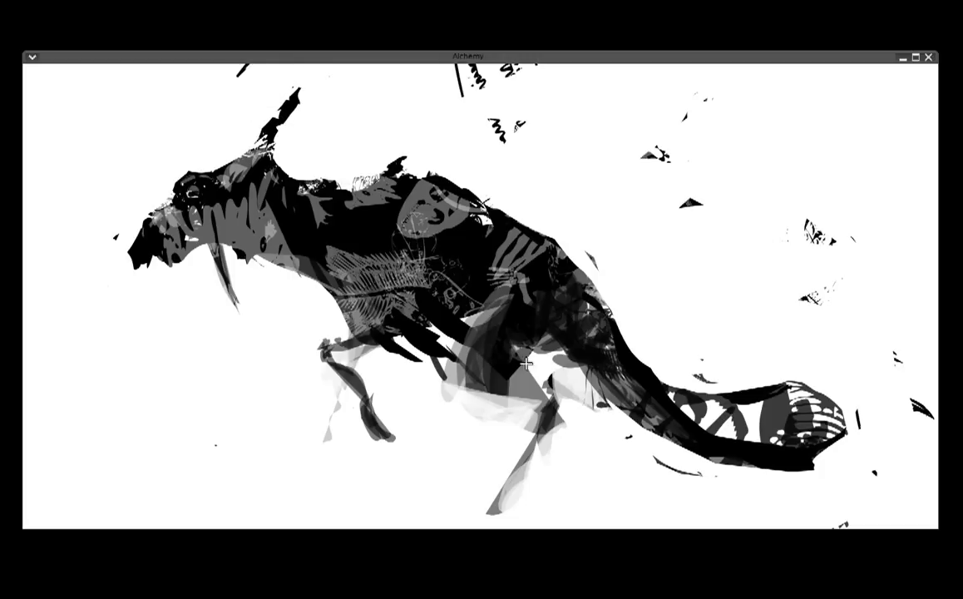
drag(526, 364, 497, 509)
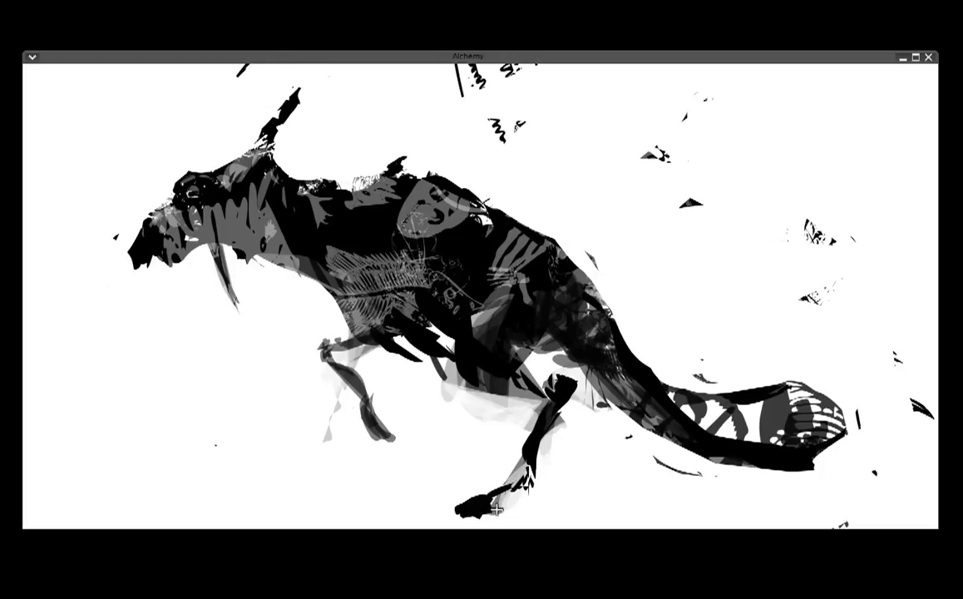
mouse_move(342, 329)
mouse_down()
mouse_move(319, 366)
mouse_move(327, 281)
mouse_move(524, 350)
mouse_move(441, 424)
mouse_move(463, 454)
mouse_move(549, 332)
mouse_move(615, 312)
mouse_up()
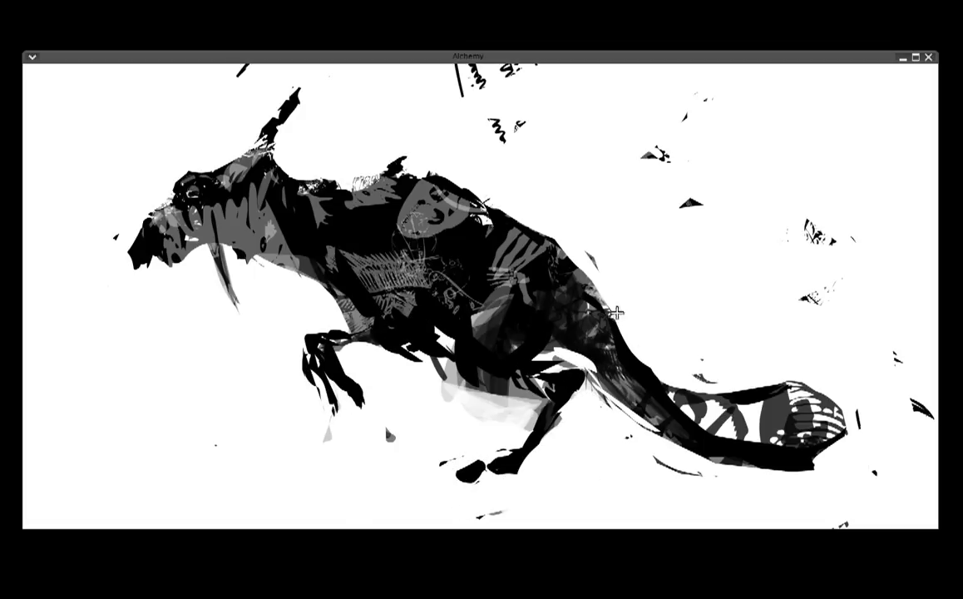
mouse_move(374, 171)
mouse_down()
mouse_move(423, 151)
mouse_move(411, 216)
mouse_up()
mouse_move(457, 189)
mouse_down()
mouse_move(491, 216)
mouse_move(557, 308)
mouse_move(665, 357)
mouse_move(625, 369)
mouse_up()
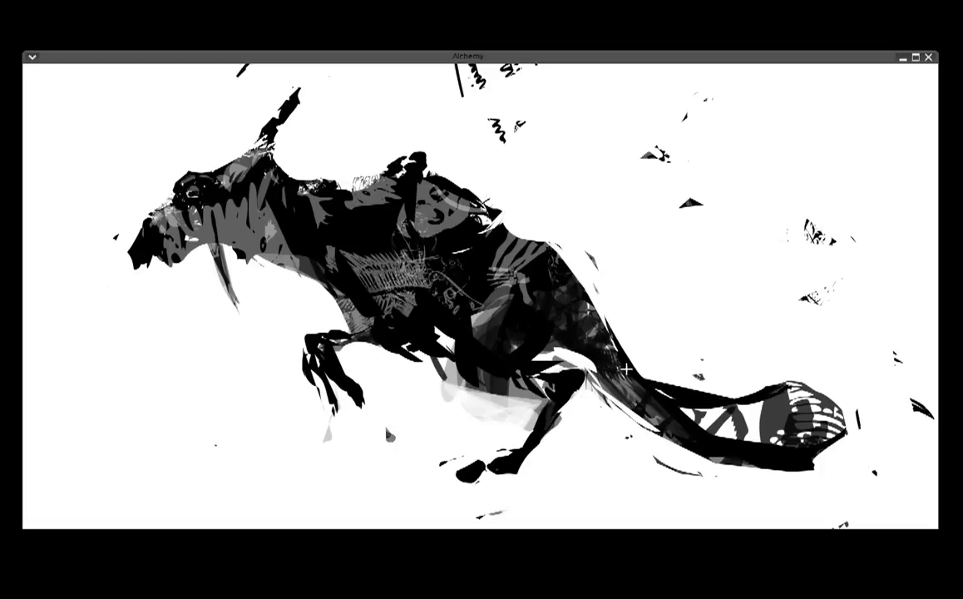
drag(750, 378, 793, 230)
mouse_move(665, 366)
mouse_down()
mouse_move(806, 452)
mouse_move(684, 430)
mouse_up()
Paint the creature's eye red
click(158, 98)
click(156, 143)
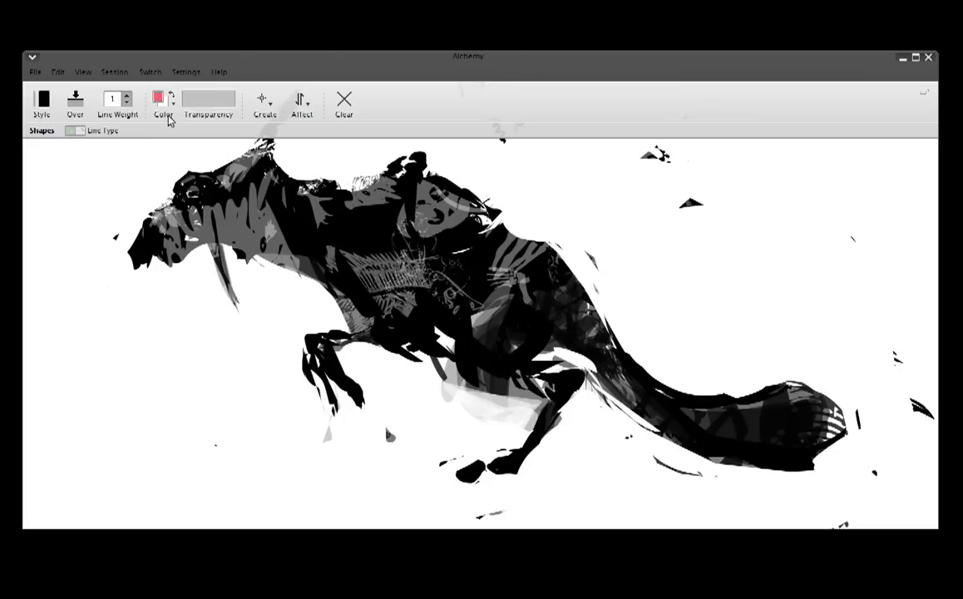
drag(188, 192, 233, 301)
Add yellow stripes on the tail, yellow marks on the back and a yellow tusk
click(161, 98)
click(165, 145)
mouse_move(723, 409)
mouse_down()
mouse_move(684, 417)
mouse_move(798, 423)
mouse_move(806, 415)
mouse_up()
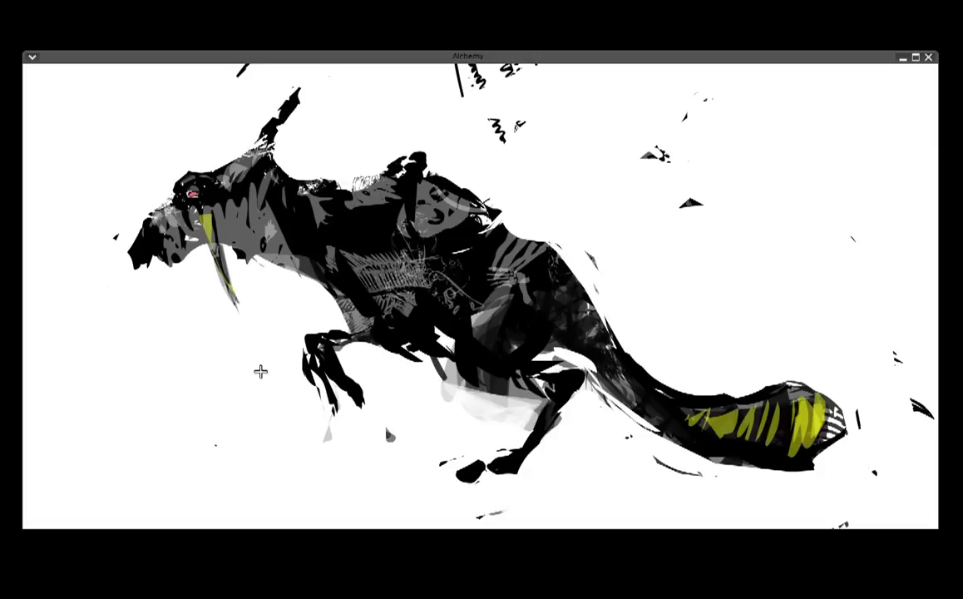
mouse_move(545, 254)
mouse_down()
mouse_move(532, 278)
mouse_move(553, 311)
mouse_up()
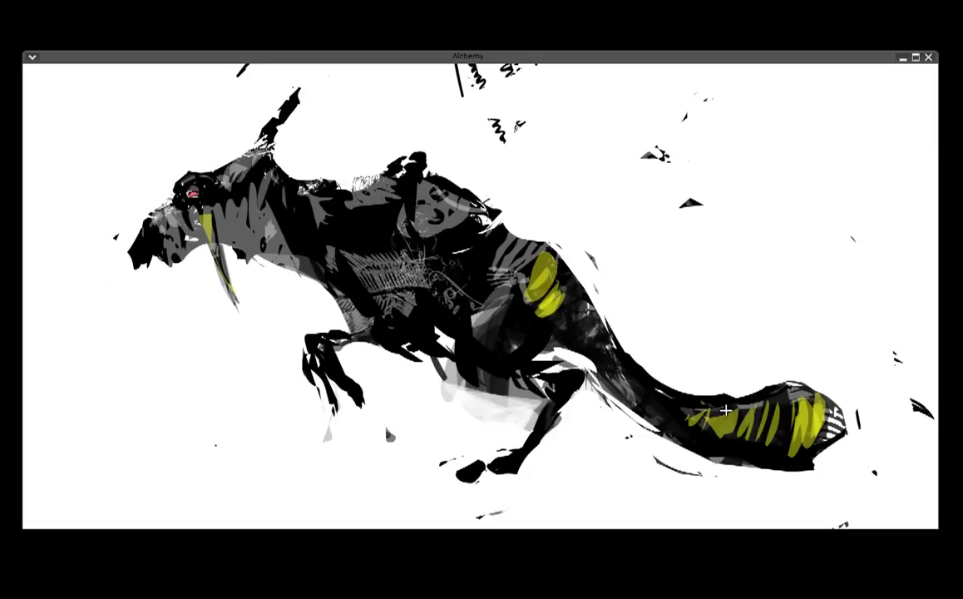
drag(725, 409, 802, 422)
drag(223, 263, 223, 274)
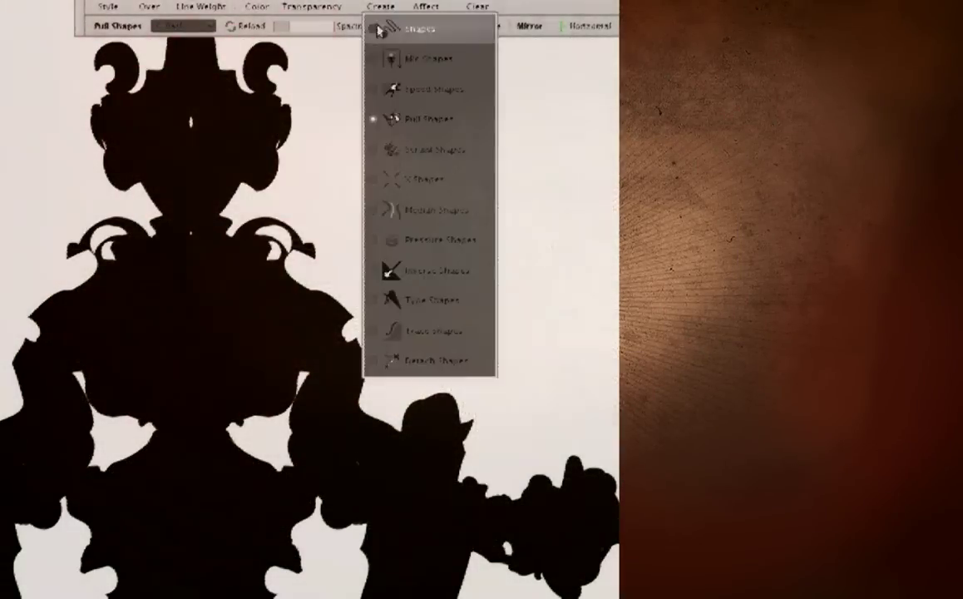
Retouch the hand, arm and torso edges and round the head top into lobes
click(379, 29)
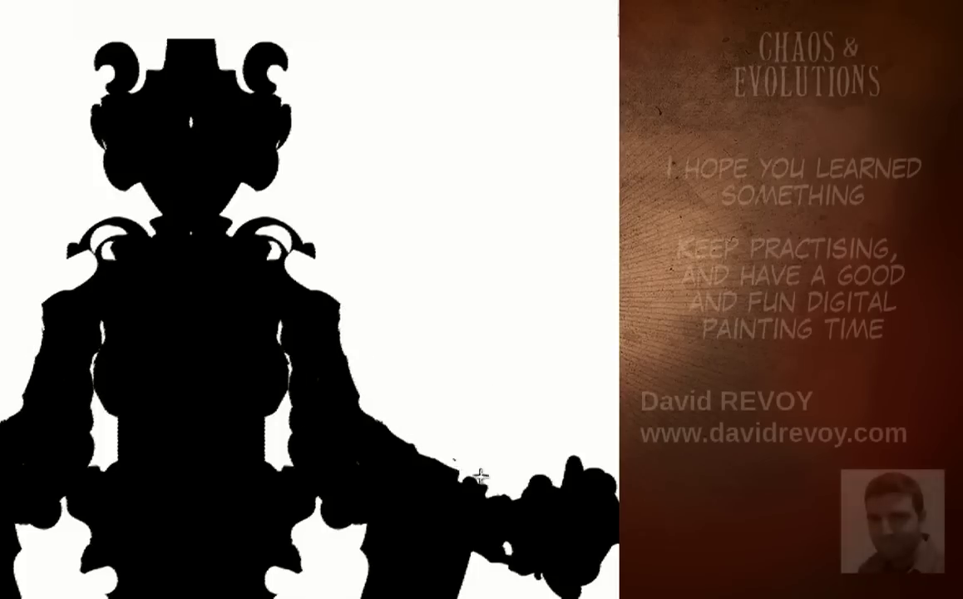
mouse_move(494, 458)
mouse_down()
mouse_move(598, 512)
mouse_move(591, 545)
mouse_move(541, 520)
mouse_move(602, 530)
mouse_move(518, 549)
mouse_move(516, 542)
mouse_up()
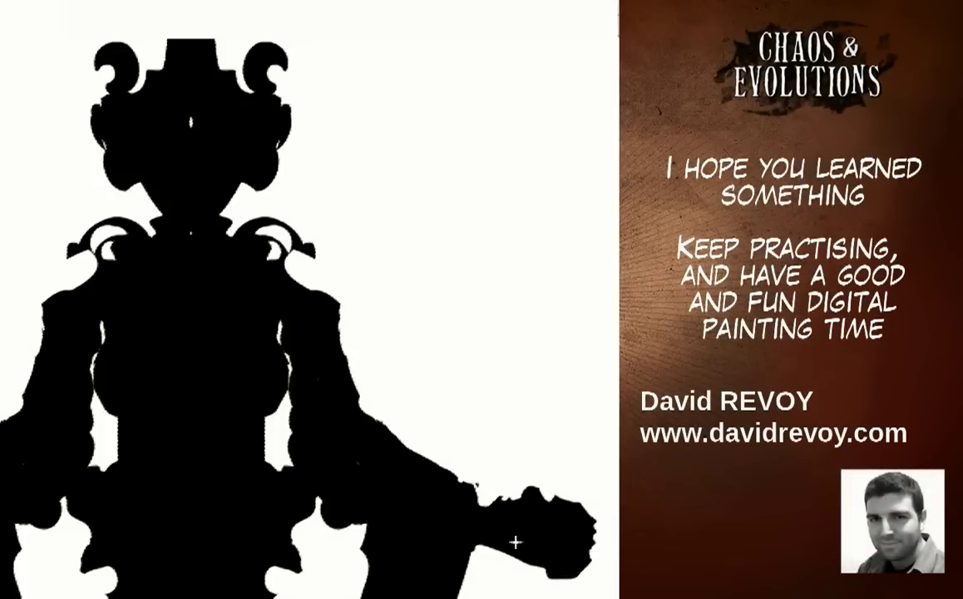
drag(301, 499, 226, 248)
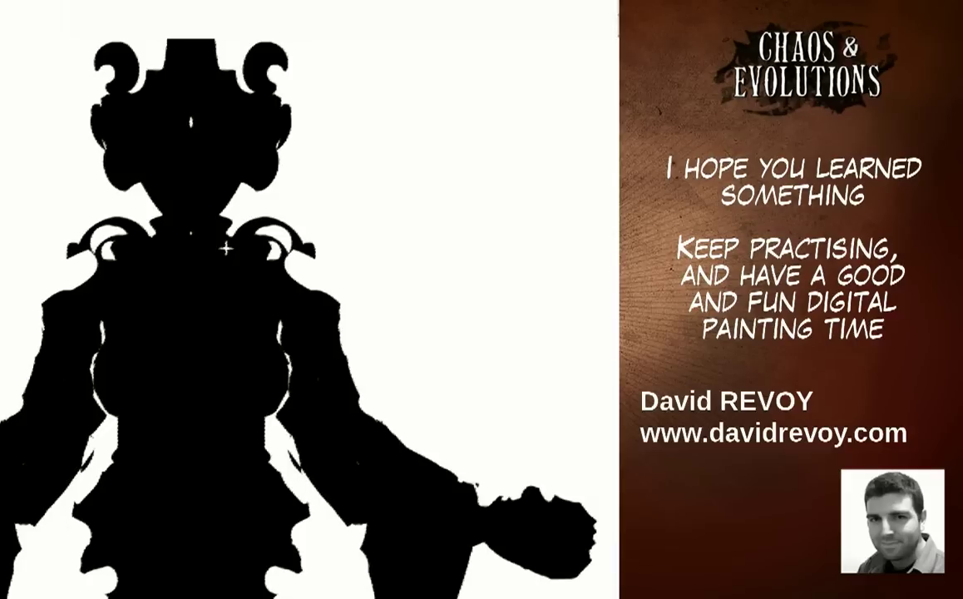
mouse_move(237, 411)
mouse_down()
mouse_move(290, 490)
mouse_move(316, 563)
mouse_move(299, 541)
mouse_up()
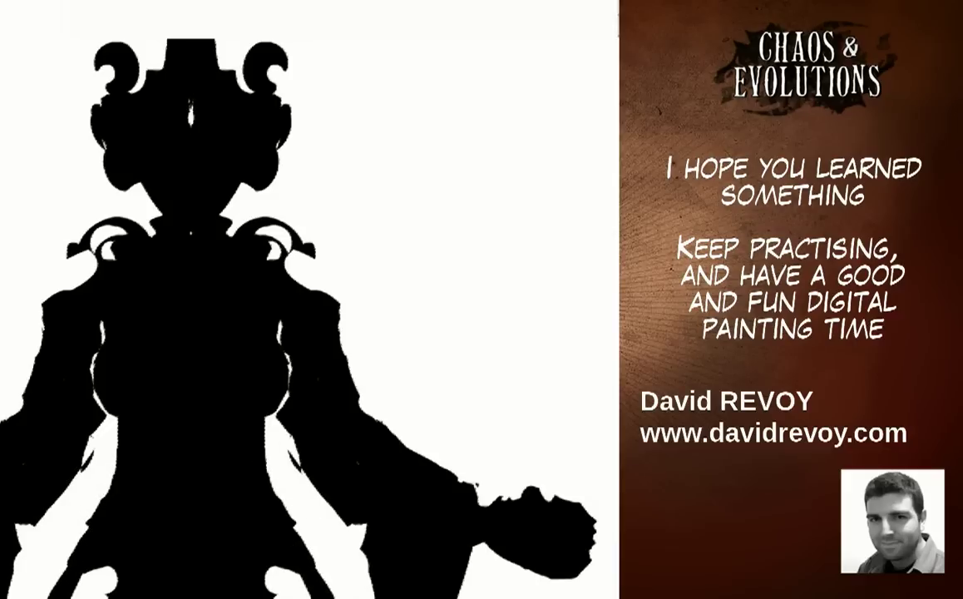
drag(162, 33, 187, 21)
mouse_move(50, 453)
mouse_down()
mouse_move(65, 493)
mouse_move(75, 436)
mouse_up()
Paint a white face with a pointed chin, a hairline mark and closed eyes
drag(100, 120, 132, 131)
drag(139, 54, 166, 16)
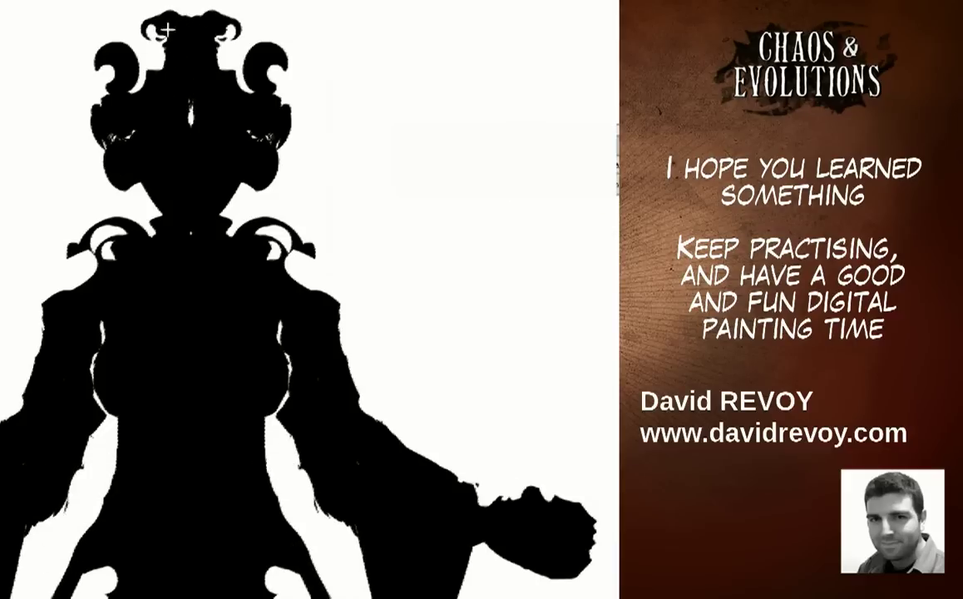
mouse_move(137, 162)
mouse_down()
mouse_move(222, 173)
mouse_move(192, 212)
mouse_up()
drag(135, 118, 200, 166)
drag(190, 103, 189, 110)
mouse_move(128, 141)
mouse_down()
mouse_move(144, 174)
mouse_move(163, 141)
mouse_move(190, 218)
mouse_move(199, 218)
mouse_up()
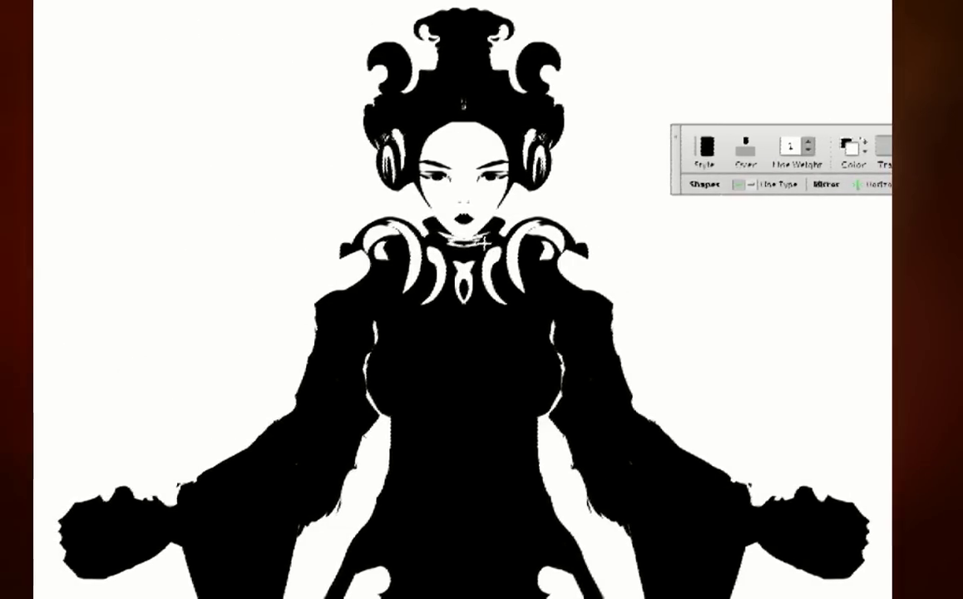
Repaint the hair around the crown, undo stray white strokes and paint a white upper chest
mouse_move(463, 120)
mouse_down()
mouse_move(436, 93)
mouse_move(398, 143)
mouse_move(408, 98)
mouse_up()
key(x)
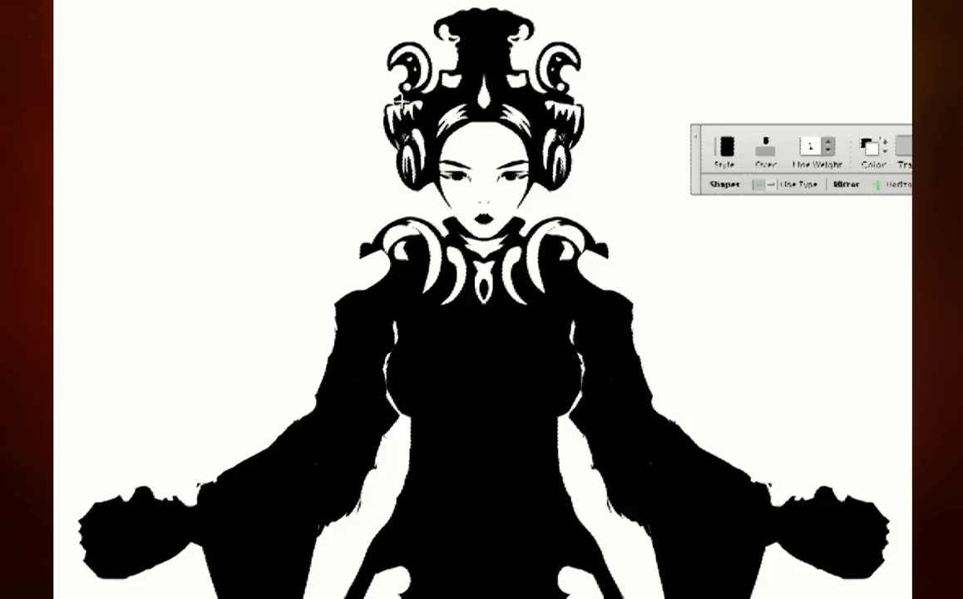
key(ctrl+z)
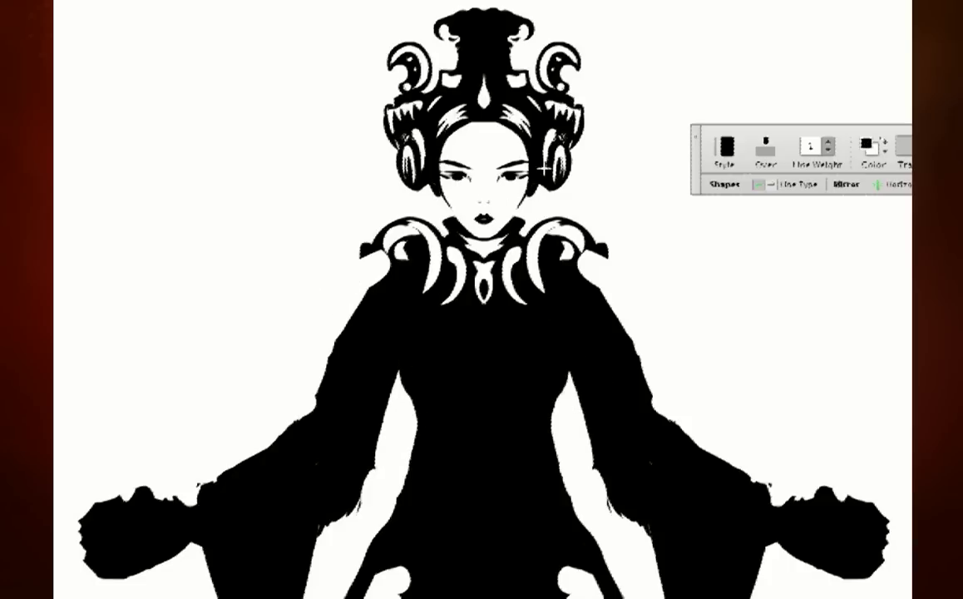
mouse_move(467, 316)
mouse_down()
mouse_move(554, 333)
mouse_move(608, 286)
mouse_move(630, 365)
mouse_up()
Paint a black chest centre line, darken the inner shoulders and add black chest scallops
key(x)
drag(483, 301, 484, 369)
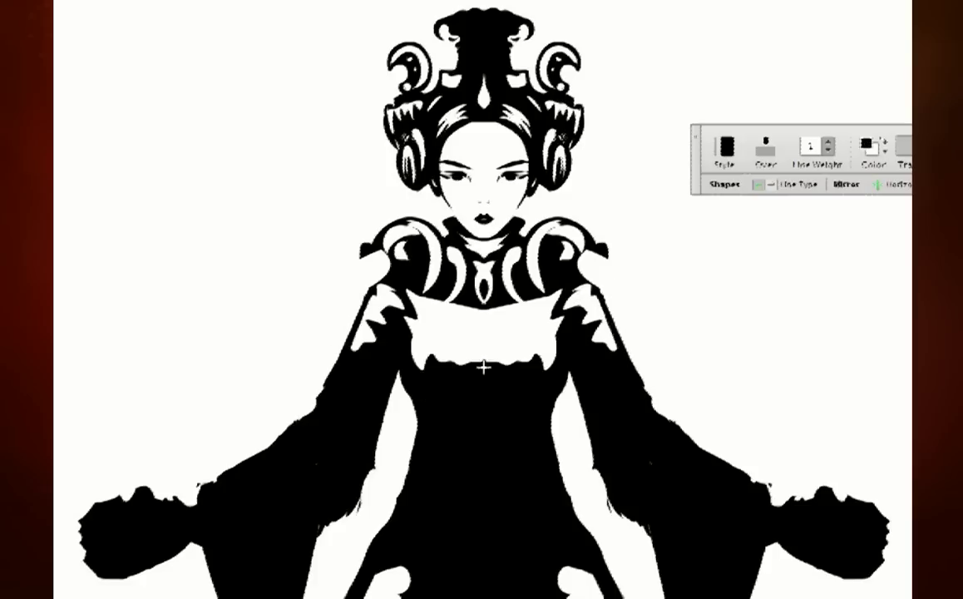
drag(423, 318, 391, 275)
mouse_move(470, 406)
mouse_down()
mouse_move(515, 355)
mouse_move(585, 337)
mouse_move(584, 375)
mouse_up()
key(x)
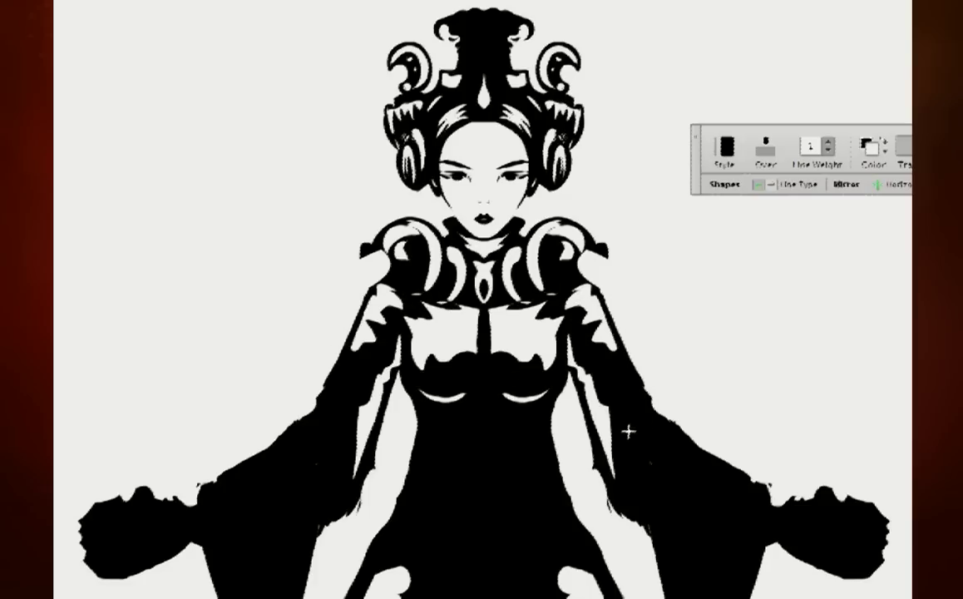